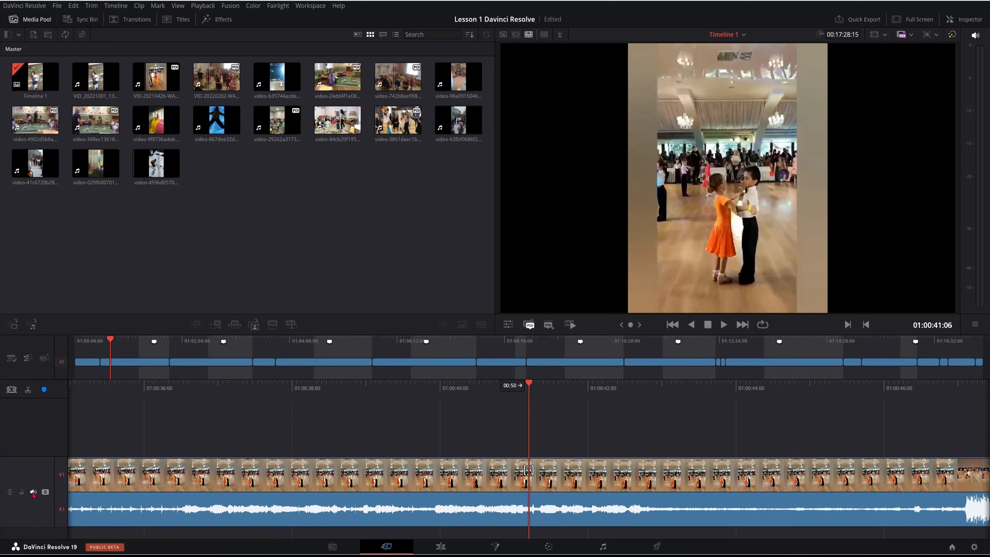
# Try muting and locking the timeline track, restoring both settings.
pyautogui.click(32, 493)
pyautogui.click(33, 493)
pyautogui.click(22, 492)
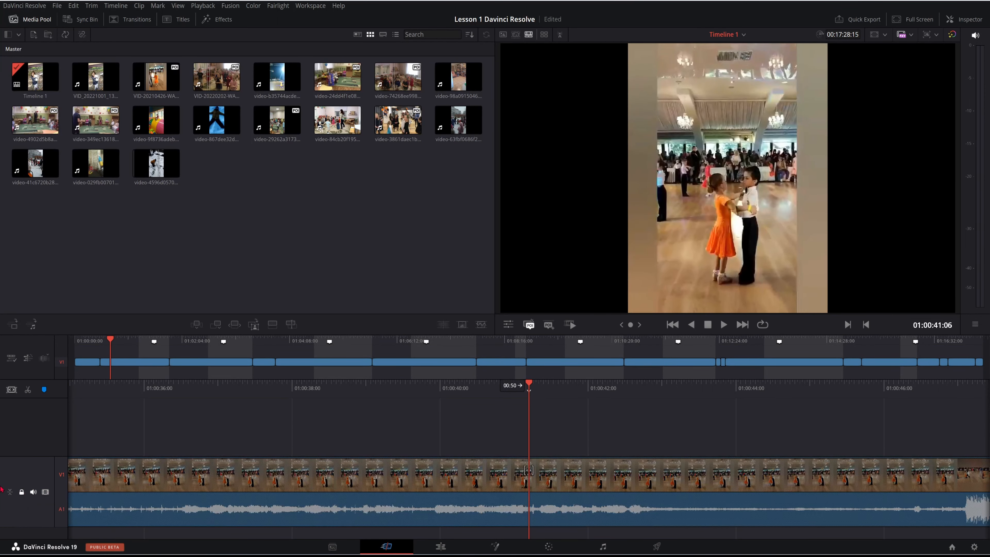
pyautogui.click(22, 493)
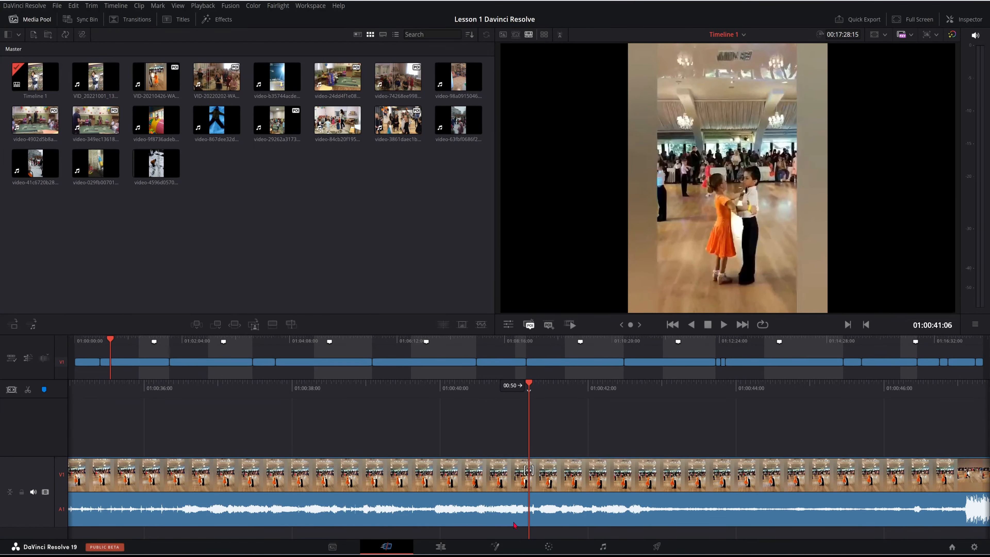
# Show the clip tools beneath the viewer and display the Transform controls.
pyautogui.click(508, 324)
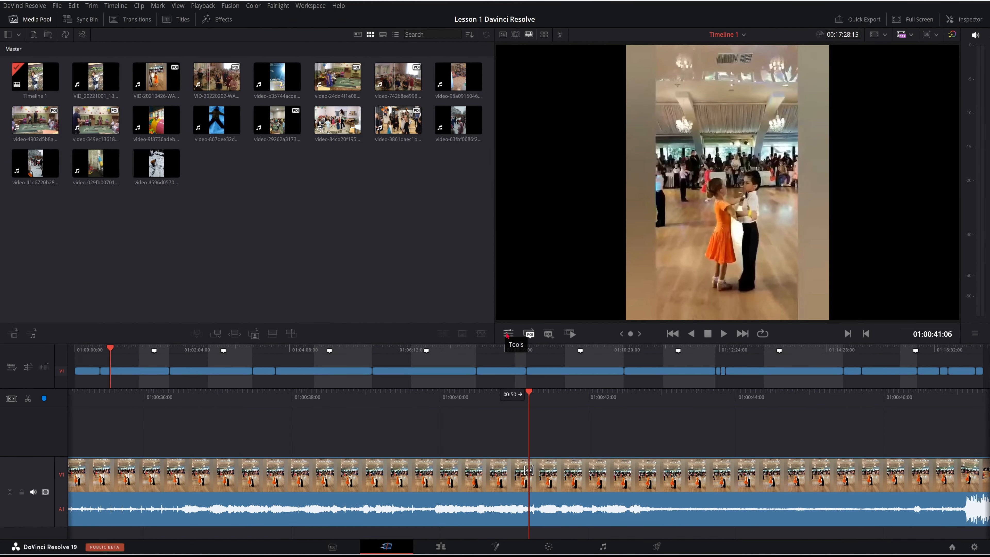
pyautogui.click(508, 334)
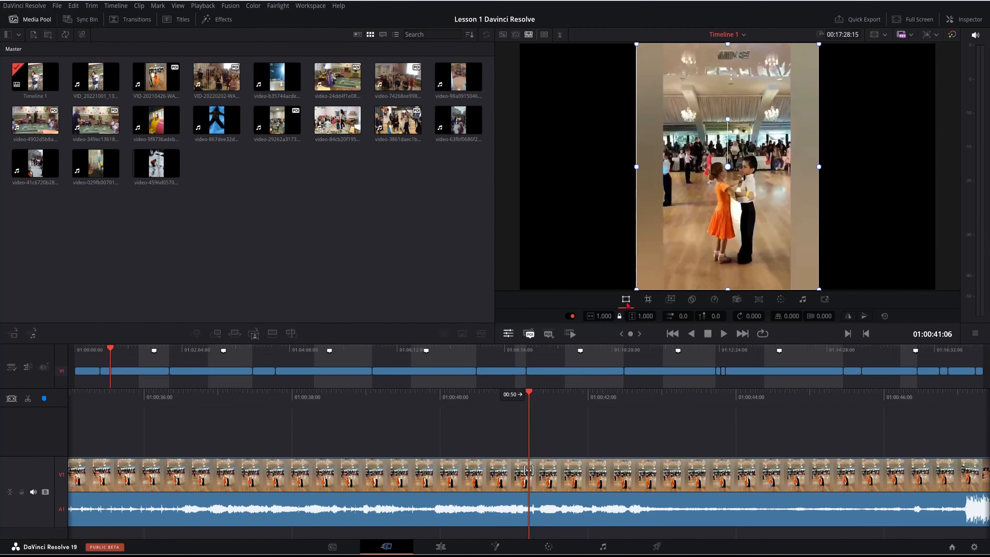
pyautogui.click(650, 300)
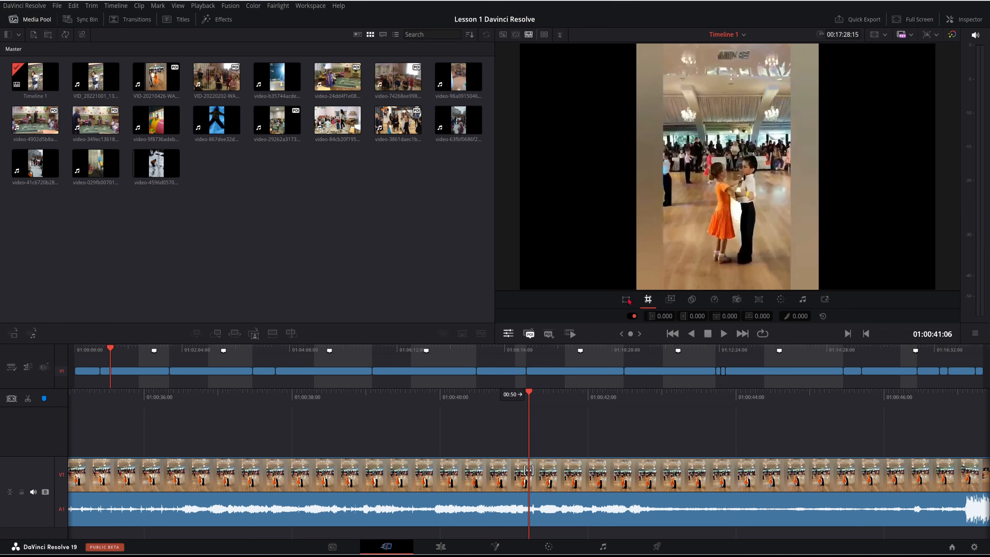
pyautogui.click(626, 300)
# Review the Crop, Dynamic Zoom and Composite controls of the clip, returning to Transform.
pyautogui.click(648, 300)
pyautogui.click(671, 300)
pyautogui.click(692, 300)
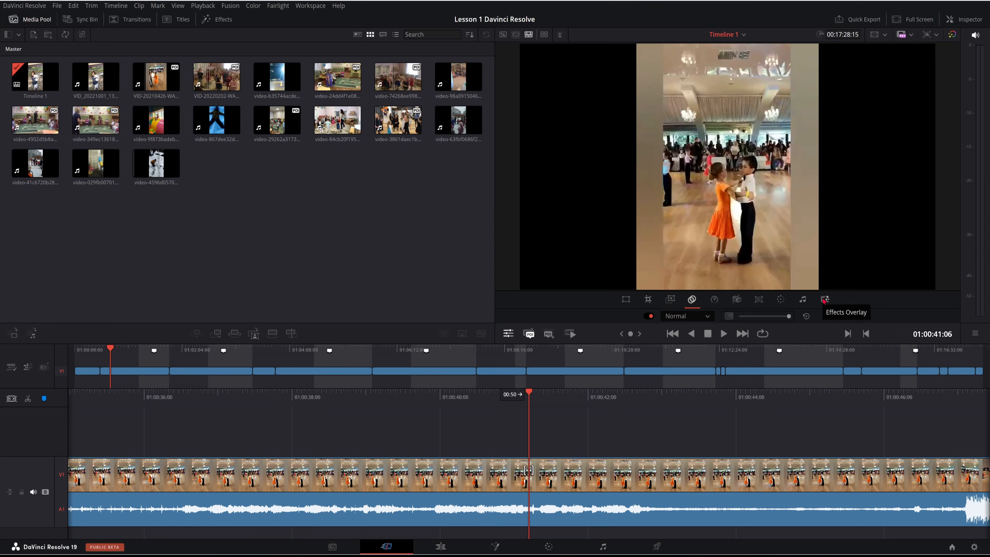
pyautogui.click(625, 299)
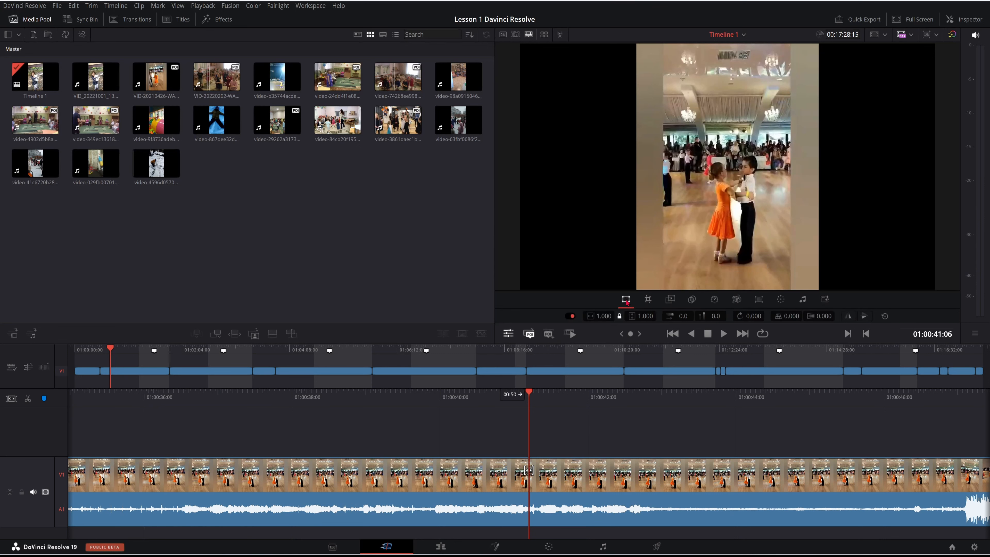
# Try switching the clip's Transform off and back on.
pyautogui.click(569, 316)
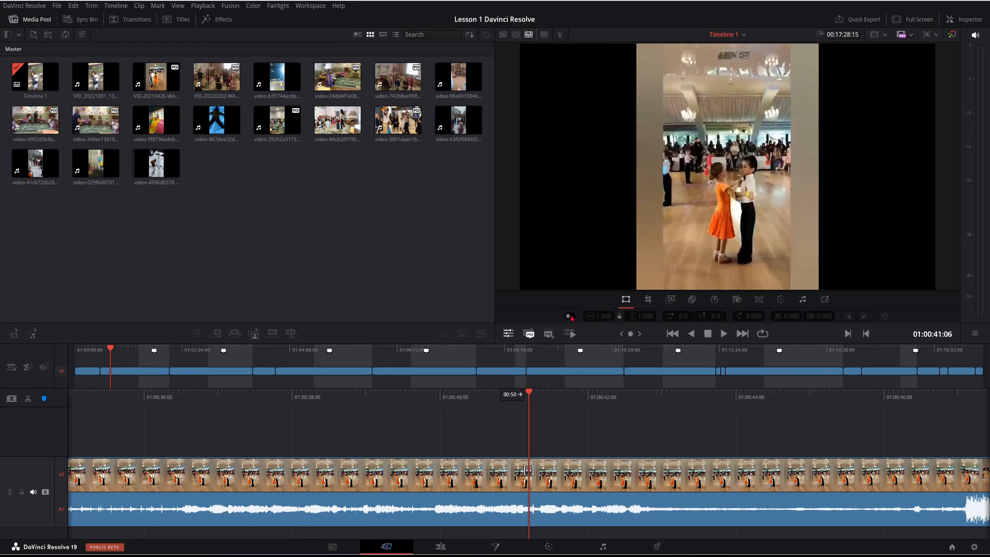
pyautogui.click(570, 316)
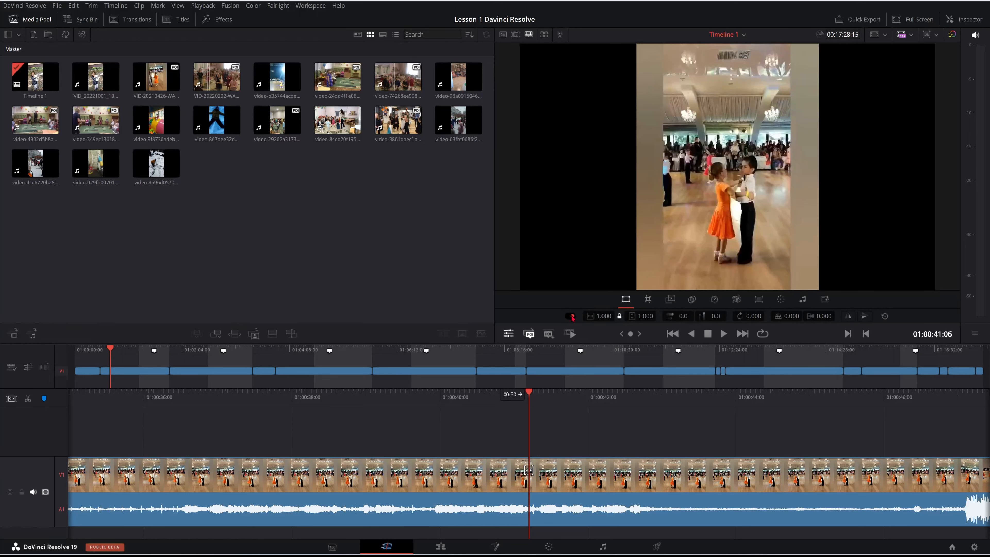
pyautogui.click(572, 316)
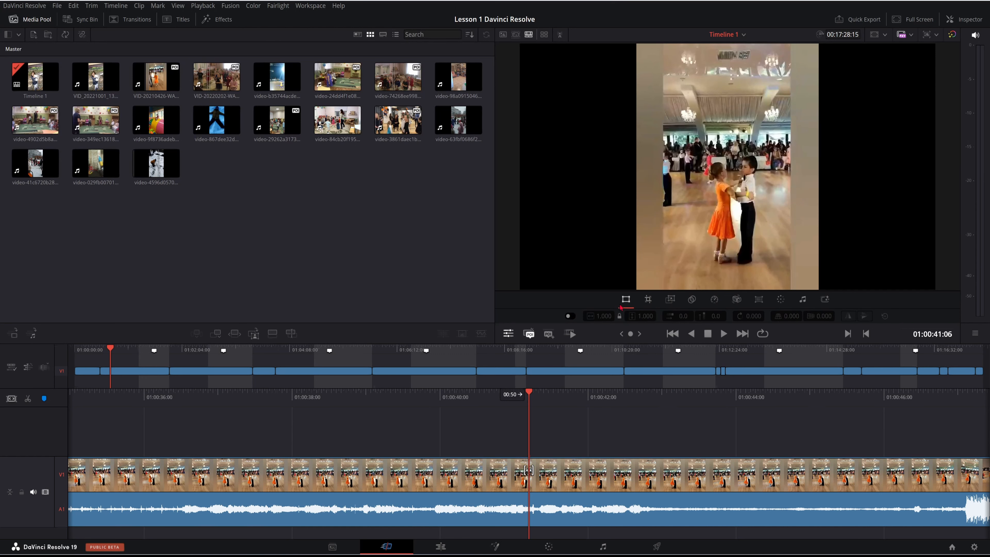
pyautogui.click(571, 316)
# Shrink the clip in the viewer by its corner to a zoom of about 0.98, and reset the transform.
pyautogui.click(627, 300)
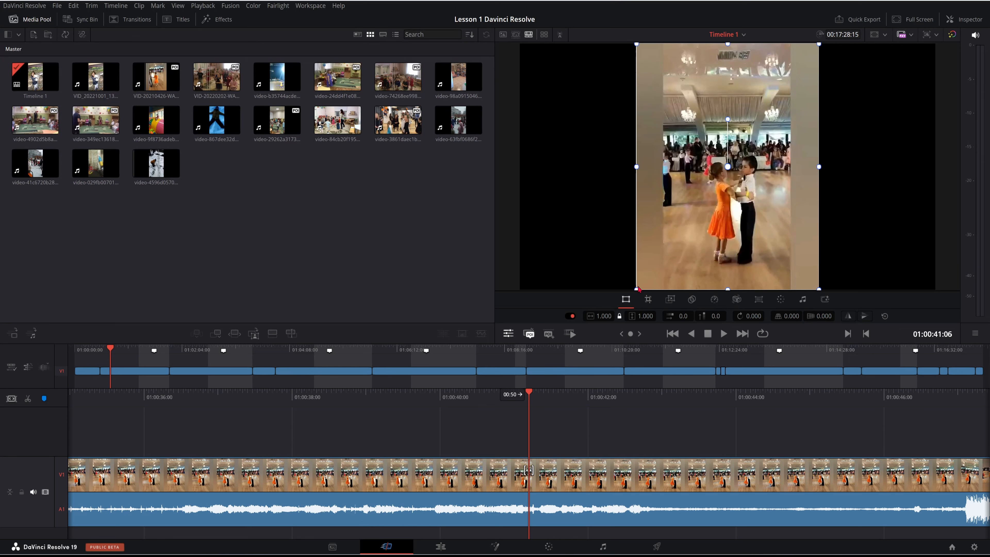
pyautogui.moveTo(636, 290); pyautogui.dragTo(596, 289)
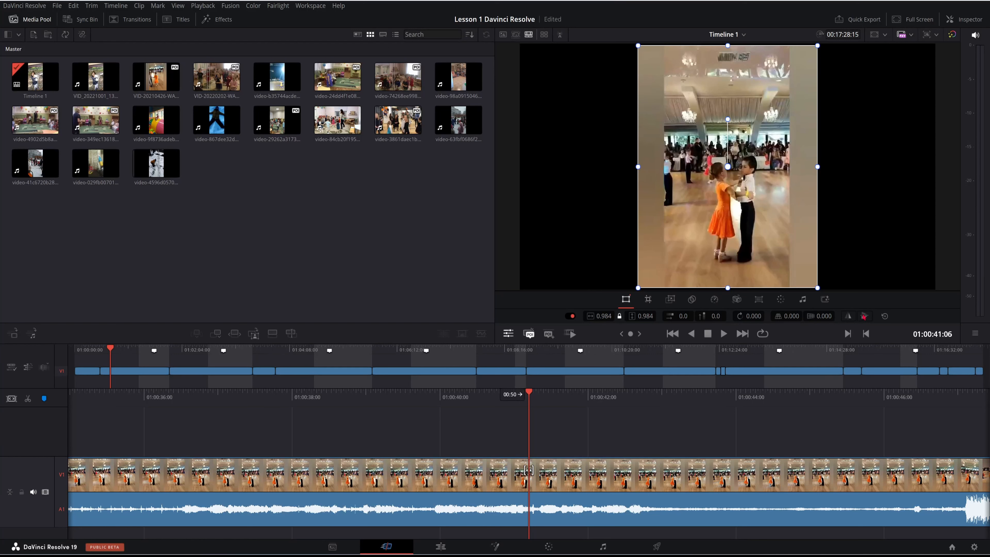
pyautogui.click(885, 317)
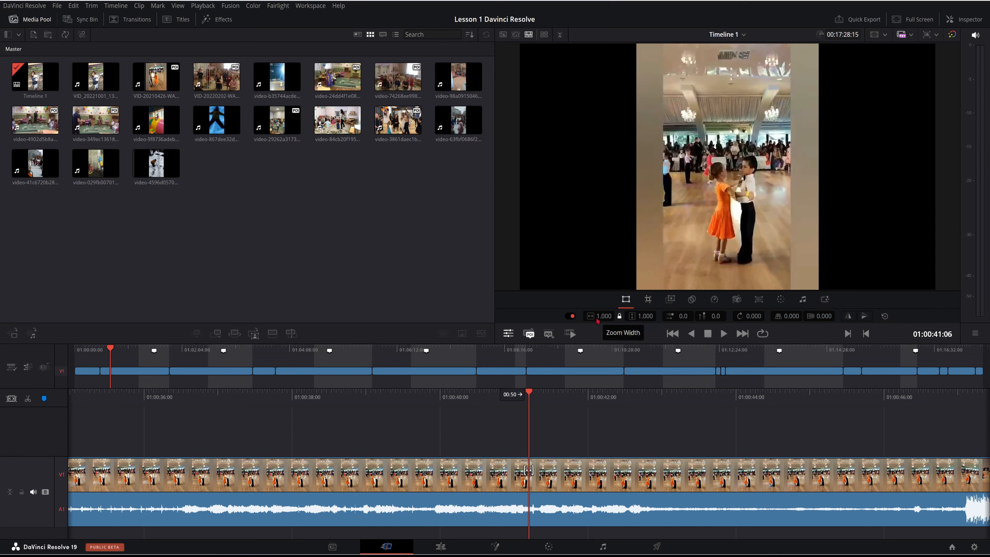
# Scale the clip down with zoom width and height linked, ending at 0.740.
pyautogui.moveTo(597, 320); pyautogui.dragTo(577, 318)
pyautogui.doubleClick(603, 317)
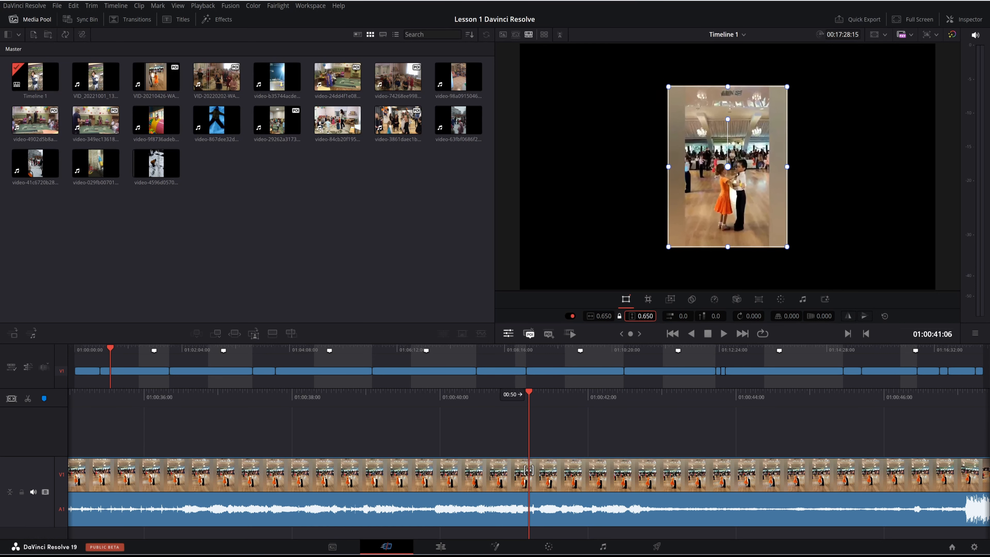
pyautogui.moveTo(603, 315); pyautogui.dragTo(614, 316)
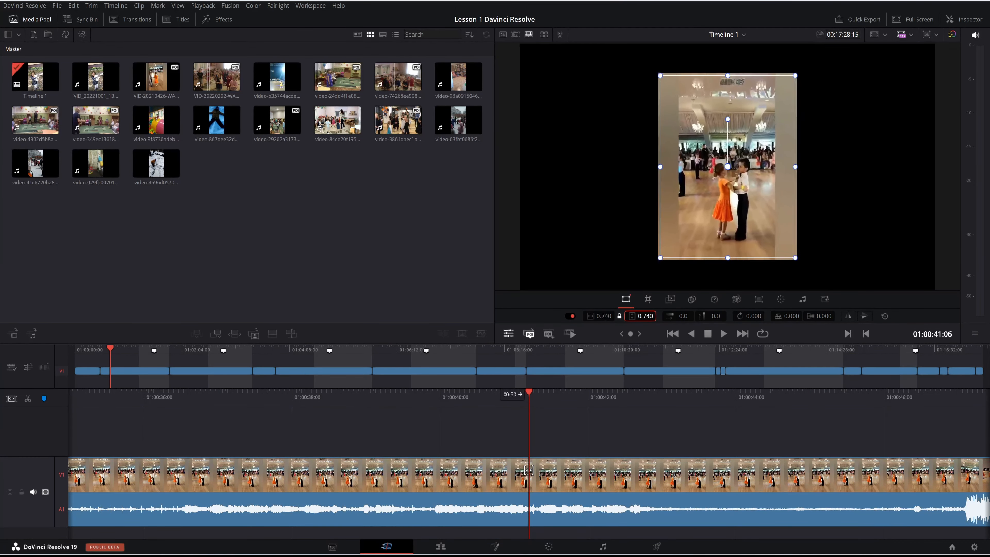
# Unlink zoom width and height and set the clip's height to 0.960 and its width to 1.000.
pyautogui.click(619, 316)
pyautogui.moveTo(646, 317)
pyautogui.mouseDown()
pyautogui.moveTo(634, 317)
pyautogui.moveTo(665, 316)
pyautogui.mouseUp()
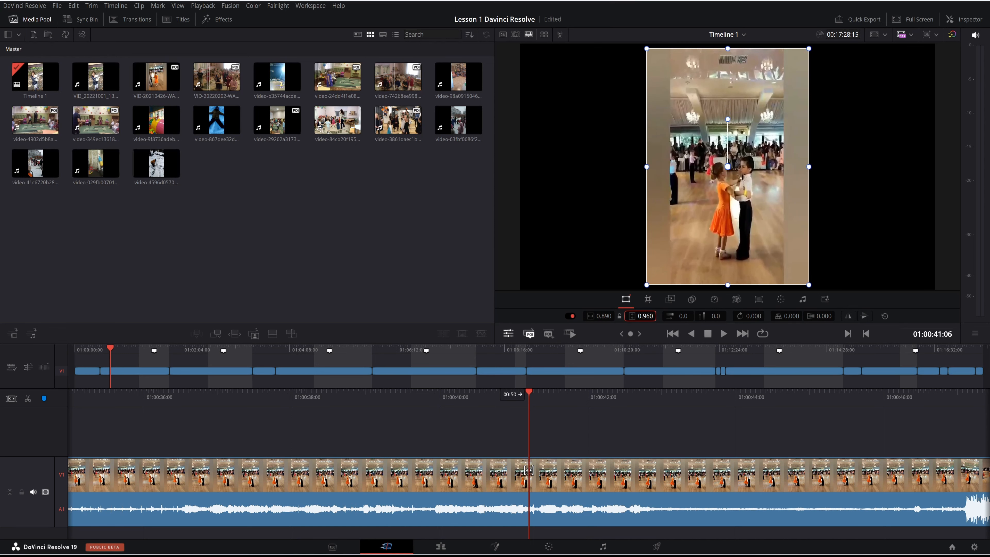
pyautogui.moveTo(604, 316)
pyautogui.mouseDown()
pyautogui.moveTo(590, 316)
pyautogui.moveTo(610, 316)
pyautogui.mouseUp()
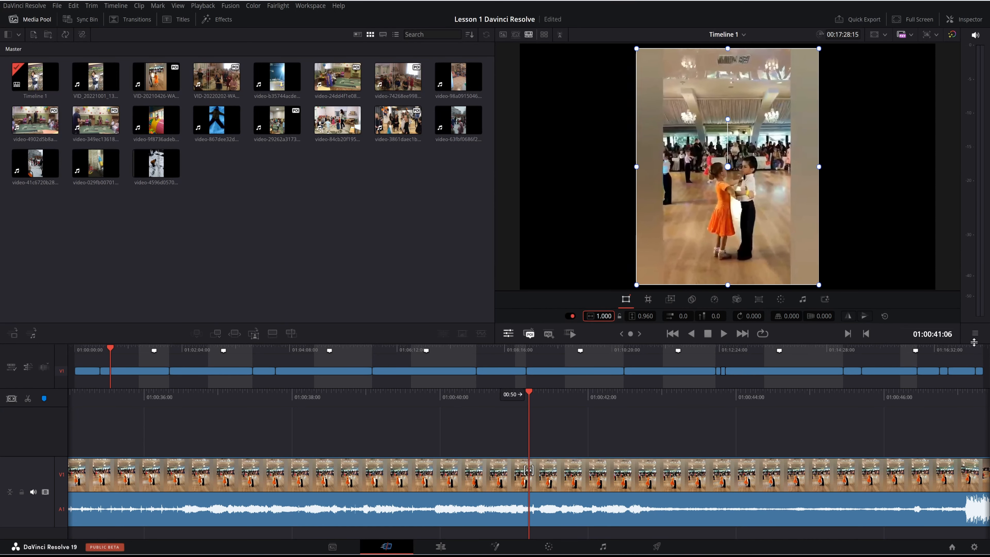
# Reset the clip's transform and set its linked zoom width and height to 1.030.
pyautogui.click(885, 317)
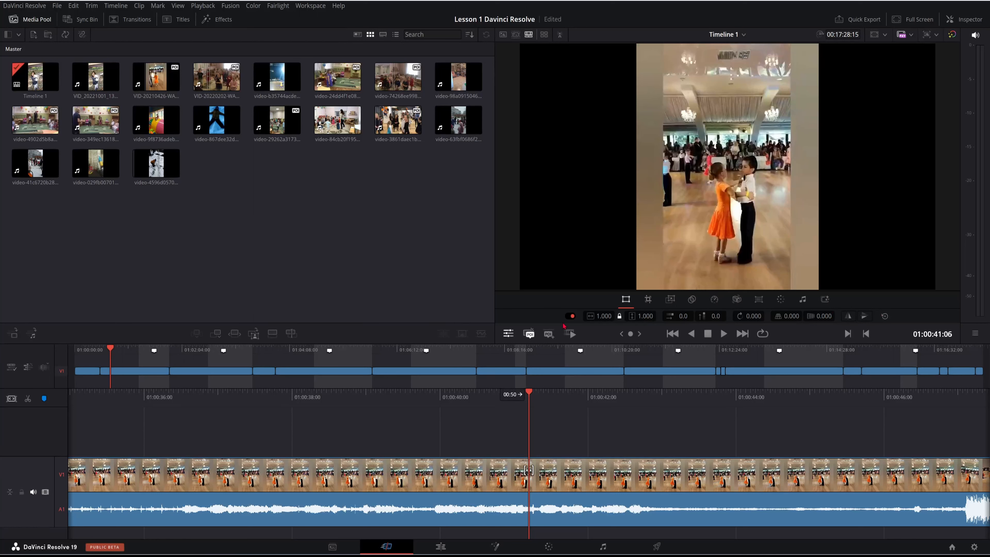
pyautogui.click(618, 317)
pyautogui.moveTo(604, 315)
pyautogui.mouseDown()
pyautogui.moveTo(572, 316)
pyautogui.moveTo(608, 316)
pyautogui.moveTo(583, 316)
pyautogui.moveTo(599, 316)
pyautogui.mouseUp()
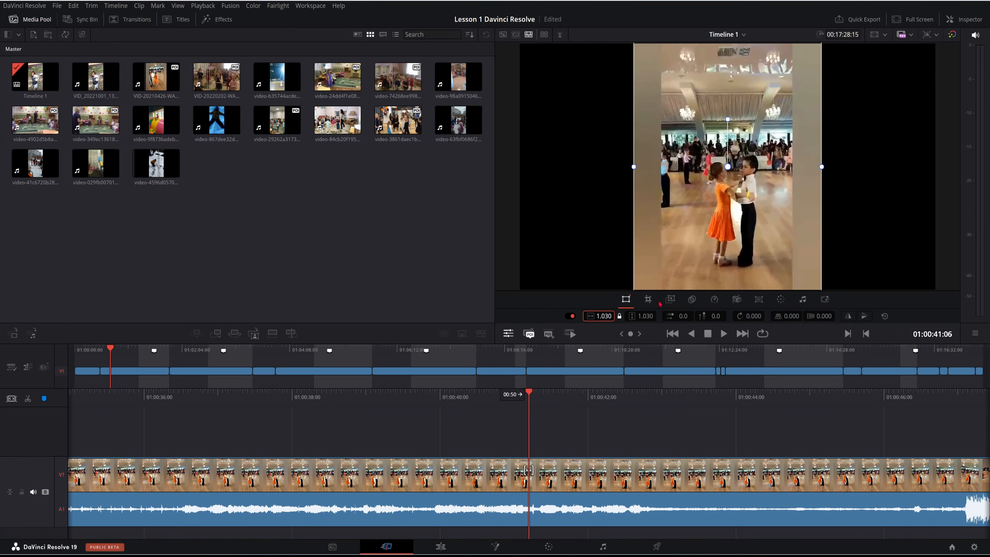
# Crop the clip by 13 on the left, 28 on the right, 24 on top and 21 at the bottom.
pyautogui.click(649, 299)
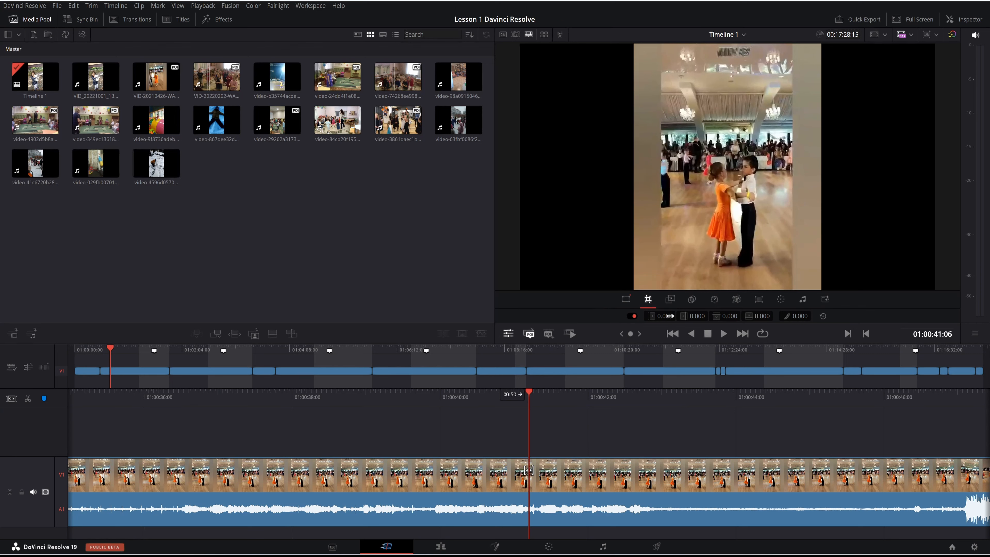
pyautogui.moveTo(662, 316); pyautogui.dragTo(772, 316)
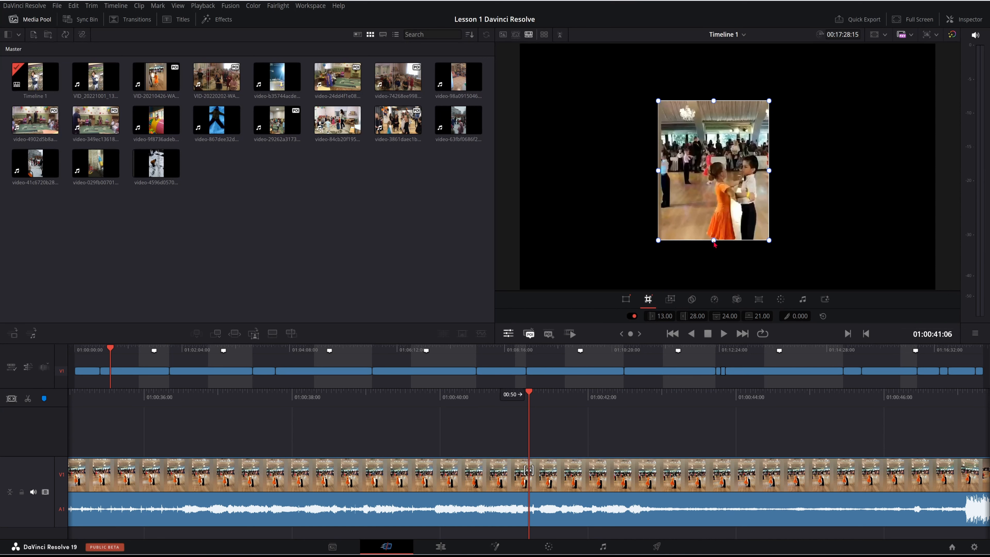
# Pull all four crop edges back out towards the clip's borders in the viewer, and reset the crop.
pyautogui.moveTo(713, 240); pyautogui.dragTo(714, 283)
pyautogui.moveTo(714, 101); pyautogui.dragTo(713, 47)
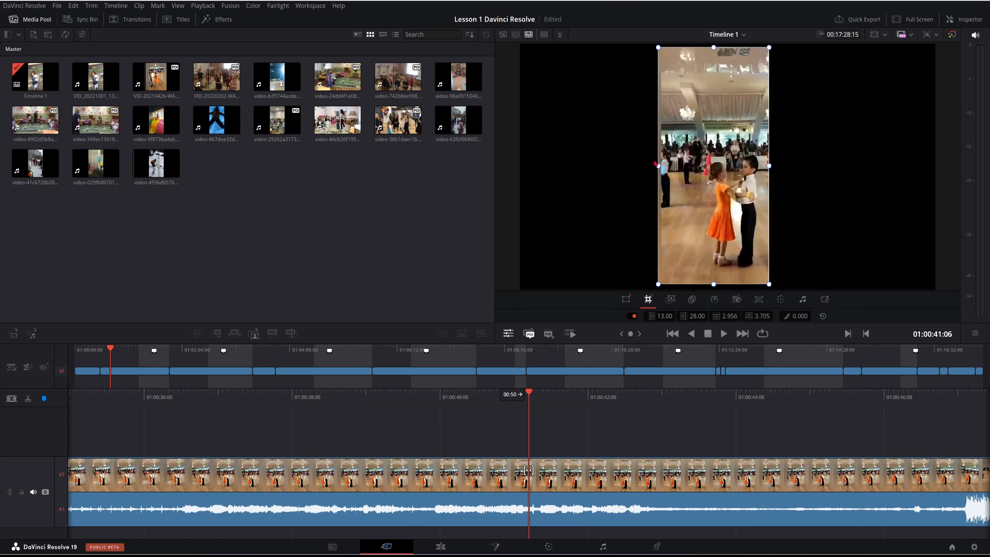
pyautogui.moveTo(655, 164); pyautogui.dragTo(635, 165)
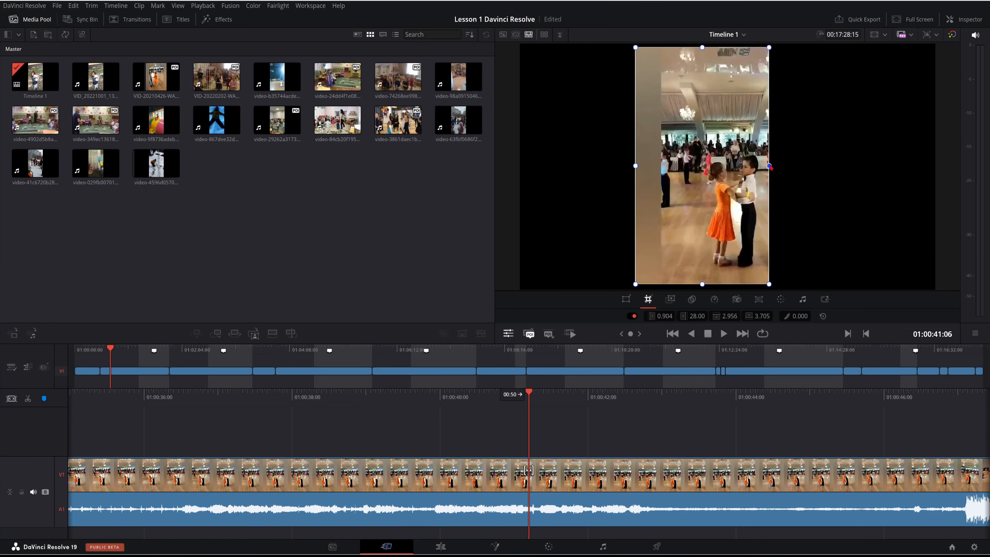
pyautogui.moveTo(770, 167); pyautogui.dragTo(834, 194)
pyautogui.moveTo(725, 286); pyautogui.dragTo(725, 290)
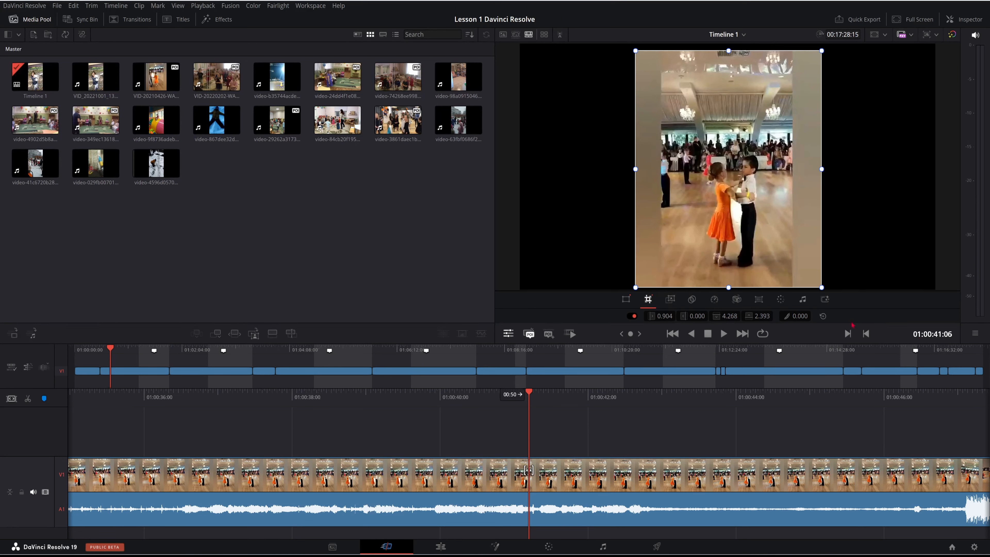
pyautogui.click(823, 317)
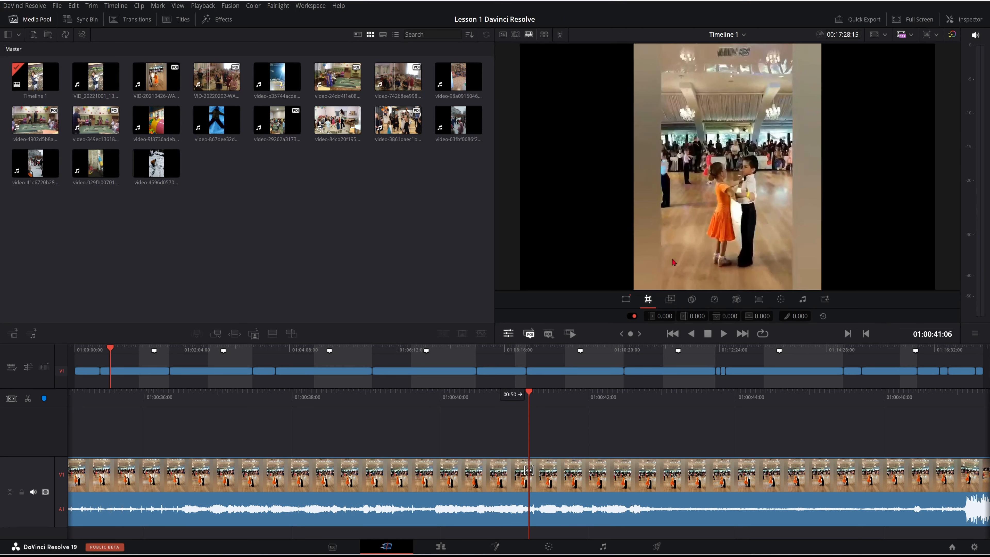
# Enable Dynamic Zoom on the clip, shrink its green and red frames slightly, and play the clip to preview the zoom.
pyautogui.click(671, 300)
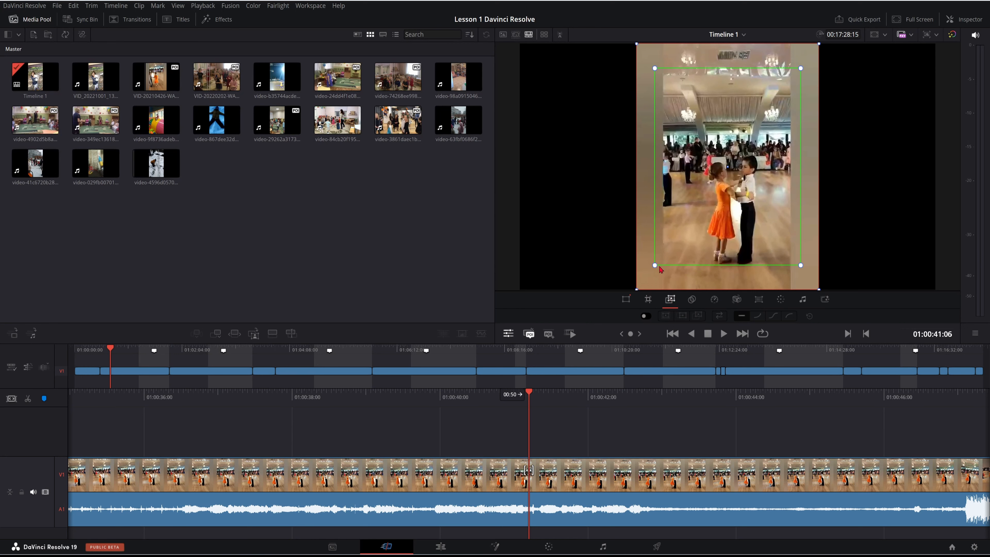
pyautogui.moveTo(654, 265); pyautogui.dragTo(662, 255)
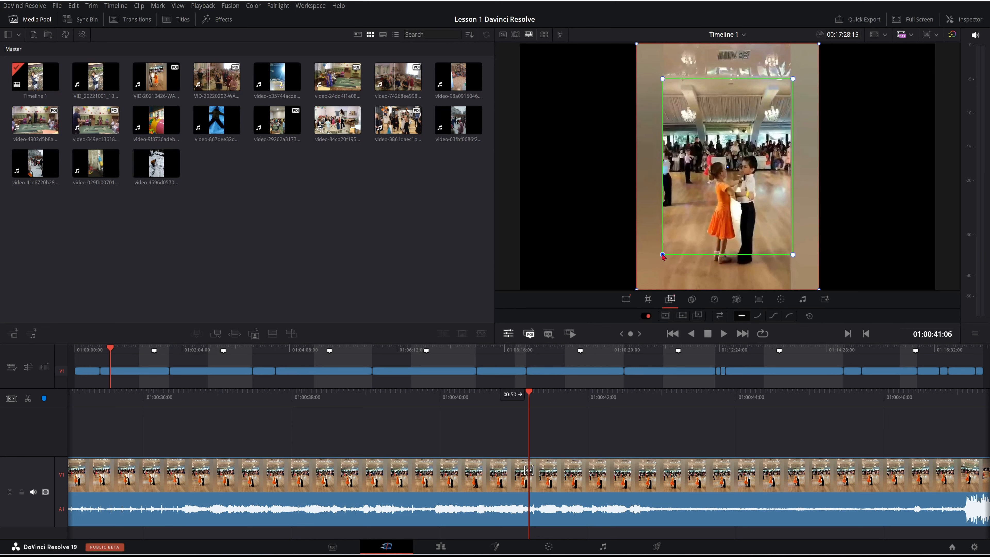
pyautogui.moveTo(793, 256); pyautogui.dragTo(788, 248)
pyautogui.moveTo(637, 291); pyautogui.dragTo(641, 284)
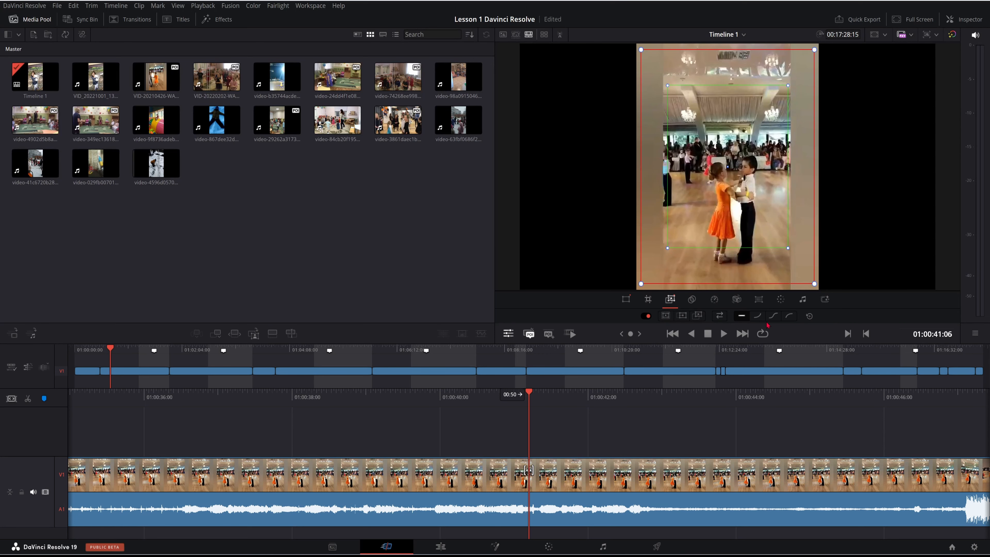
pyautogui.click(723, 334)
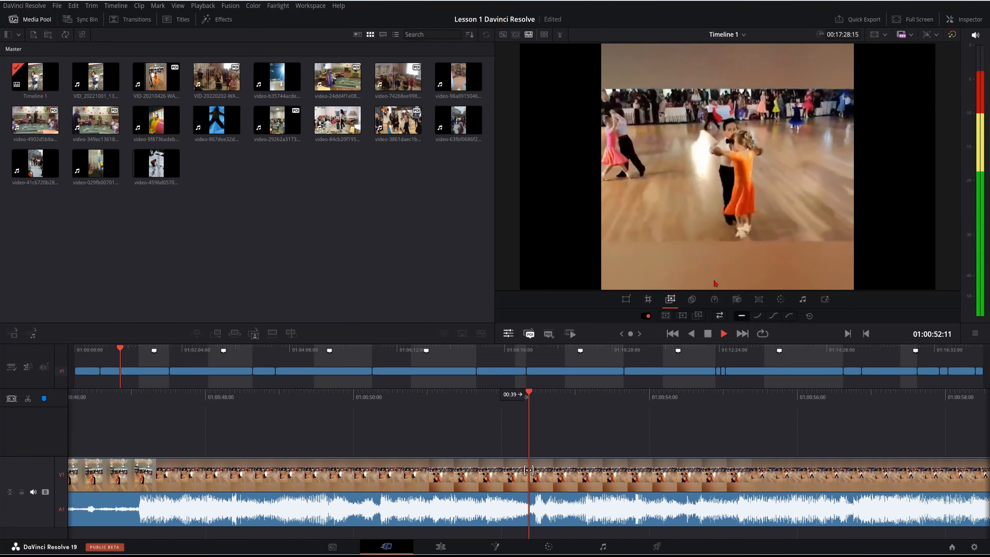
pyautogui.click(709, 334)
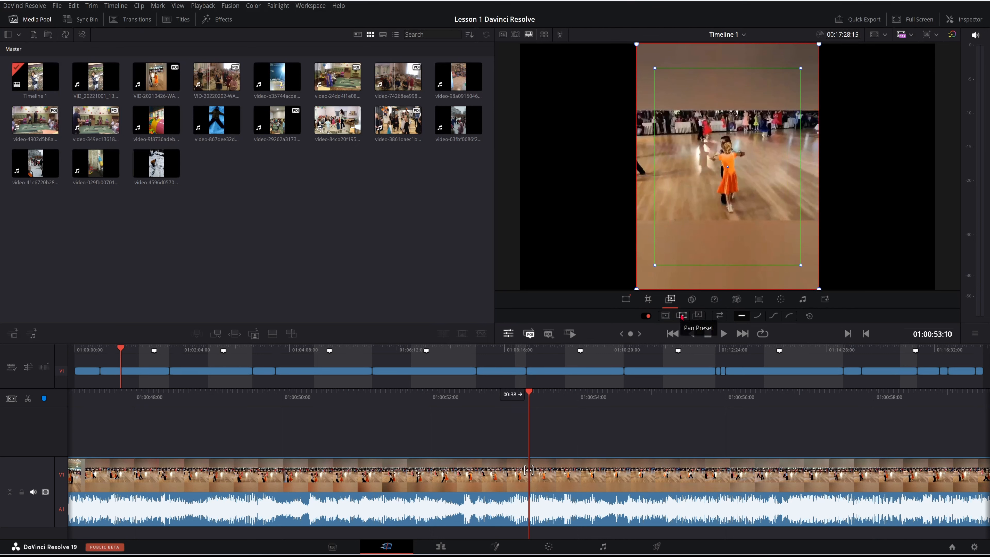
# Apply the Dynamic Zoom Pan preset to the clip and preview the horizontal movement.
pyautogui.click(682, 316)
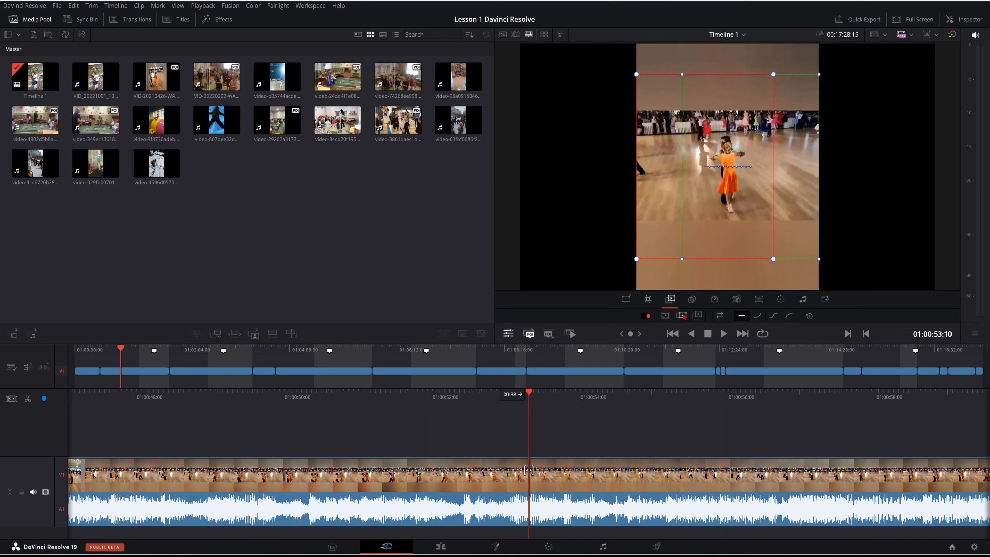
pyautogui.click(724, 334)
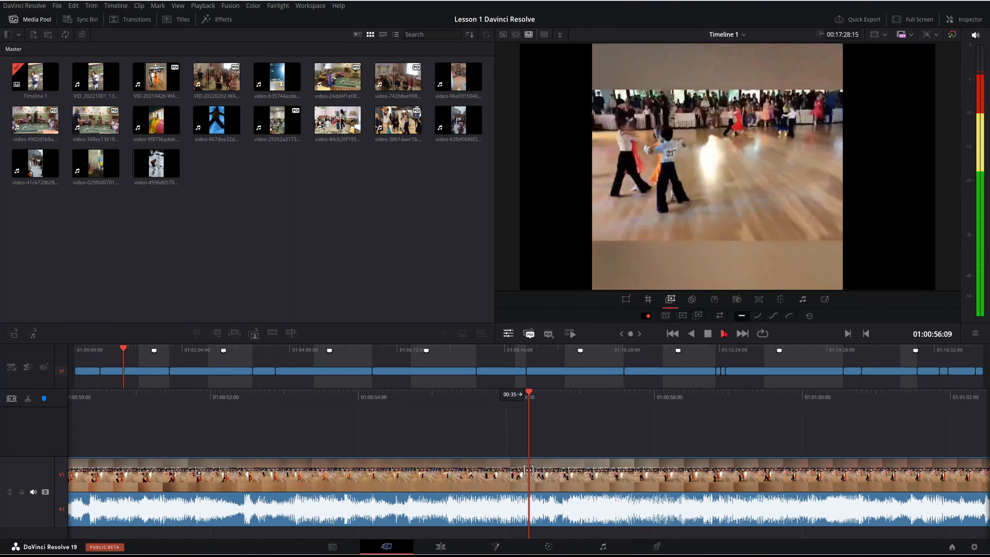
pyautogui.click(709, 334)
# Apply the Dynamic Zoom Angle preset to the clip and preview the diagonal movement.
pyautogui.click(697, 315)
pyautogui.click(724, 334)
pyautogui.click(708, 334)
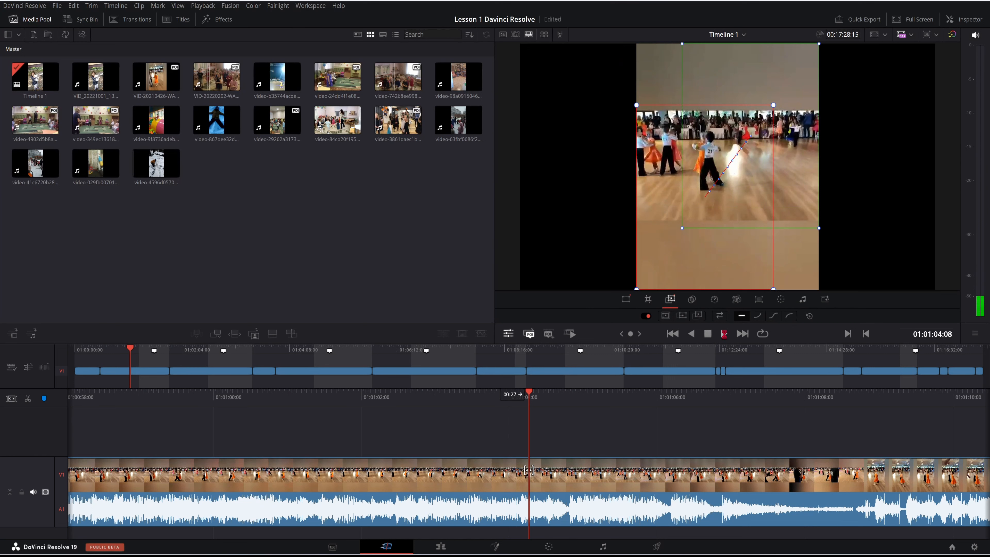
# Make the green Dynamic Zoom frame smaller around the upper part of the dance floor, and preview the adjusted movement.
pyautogui.moveTo(819, 228); pyautogui.dragTo(802, 206)
pyautogui.moveTo(703, 206); pyautogui.dragTo(707, 194)
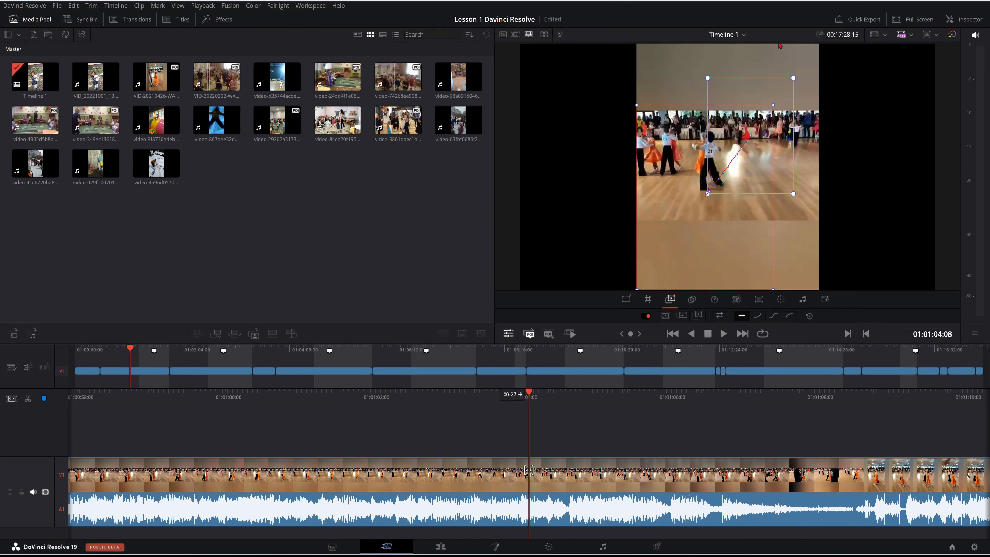
pyautogui.moveTo(792, 79); pyautogui.dragTo(802, 68)
pyautogui.press('space')
pyautogui.press('space')
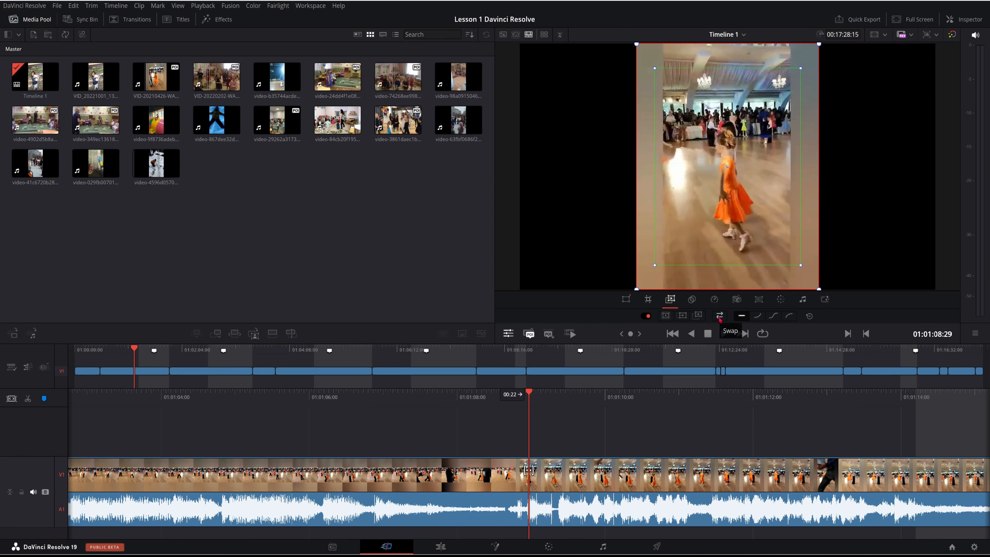
# Swap the Dynamic Zoom frames, shrink the red frame around the dancer, preview the zoom, and set its easing to ease out.
pyautogui.click(720, 316)
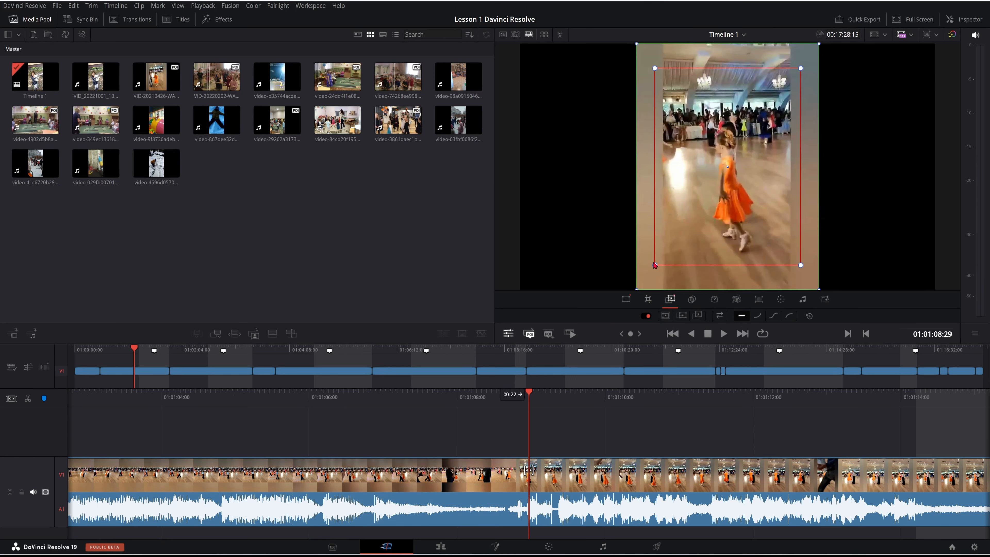
pyautogui.moveTo(655, 267); pyautogui.dragTo(672, 256)
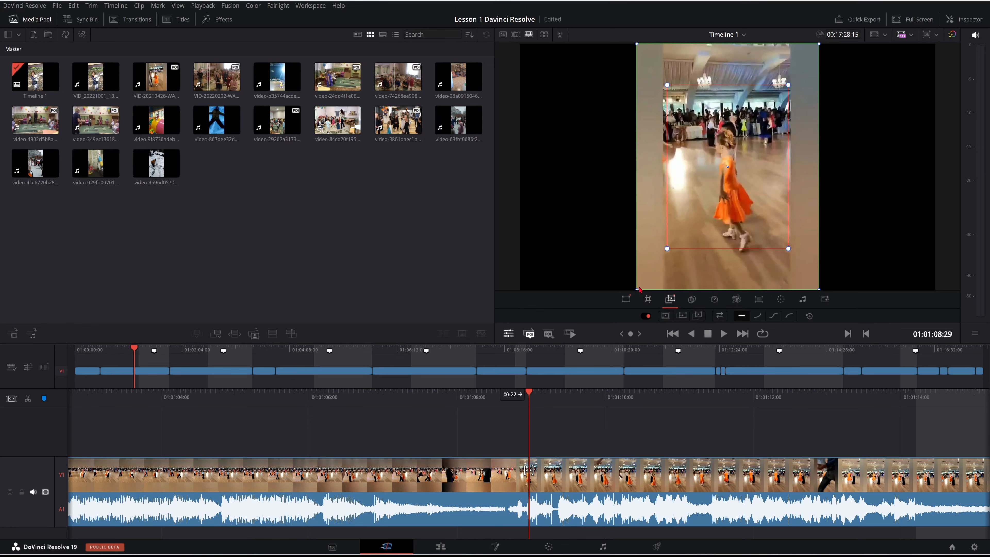
pyautogui.moveTo(640, 289); pyautogui.dragTo(642, 287)
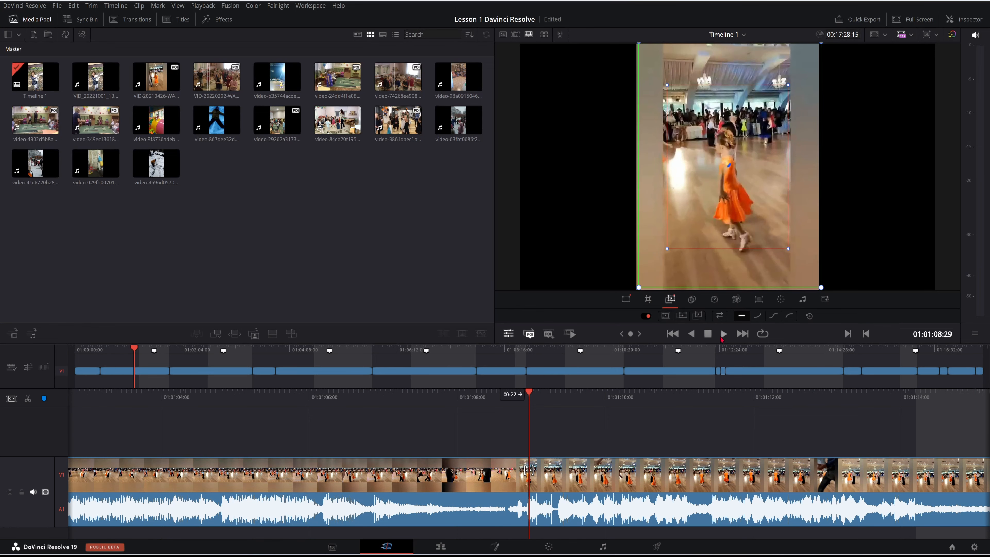
pyautogui.click(723, 334)
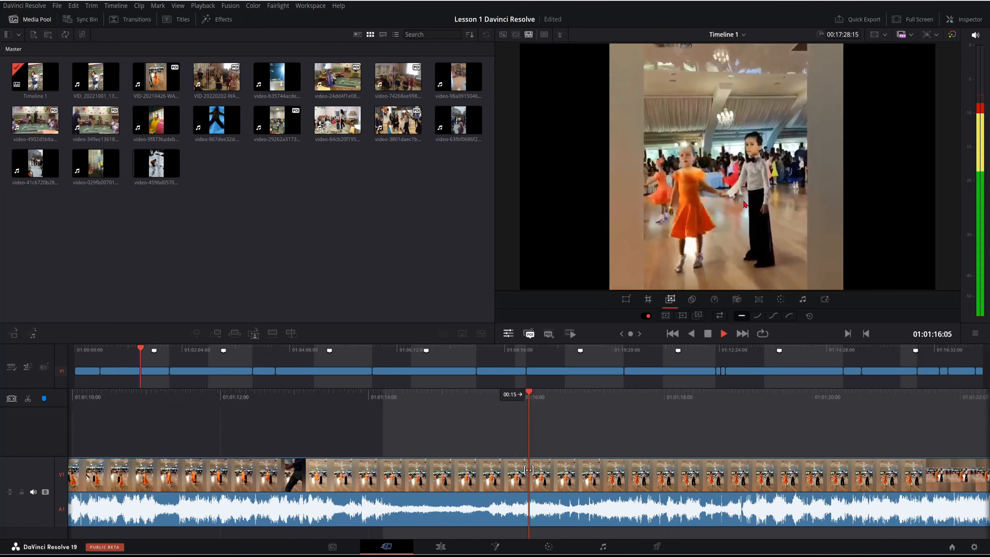
pyautogui.press('space')
pyautogui.click(790, 316)
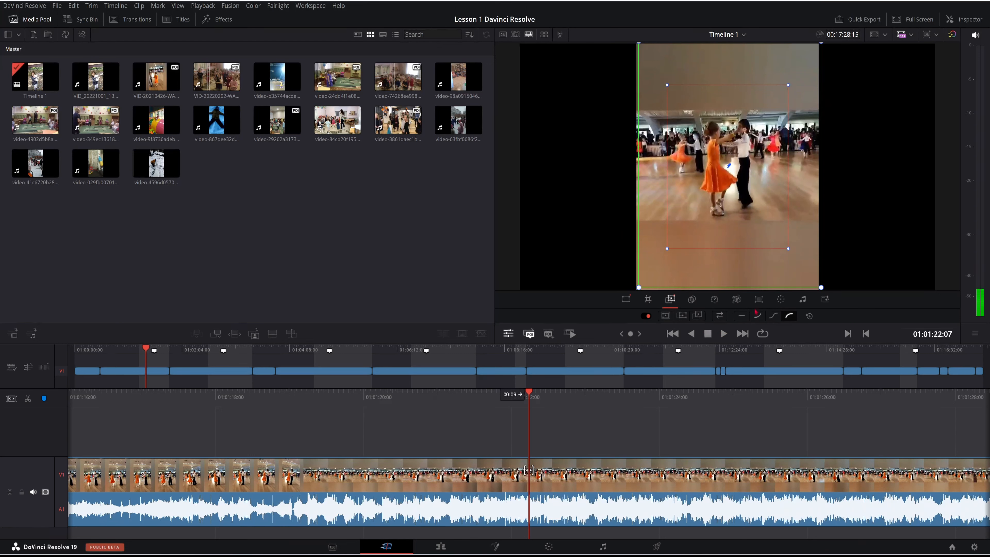
# Show the clip's Composite controls and set the composite mode to Color Burn.
pyautogui.click(692, 299)
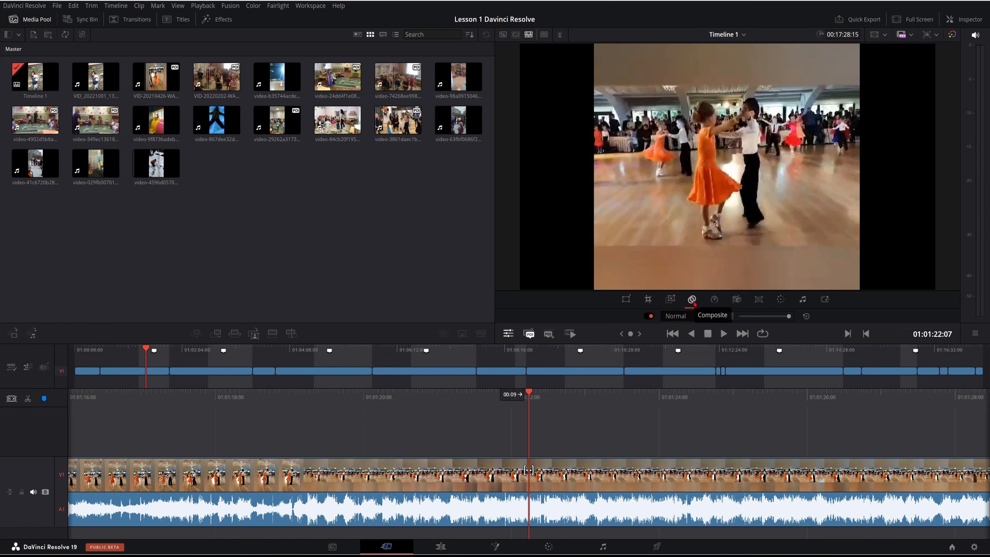
pyautogui.click(703, 316)
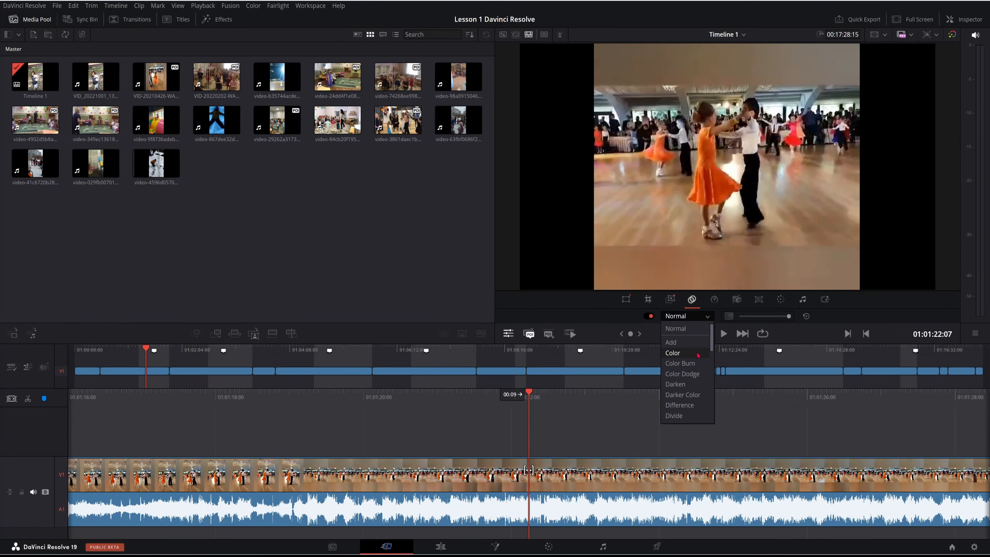
pyautogui.click(688, 364)
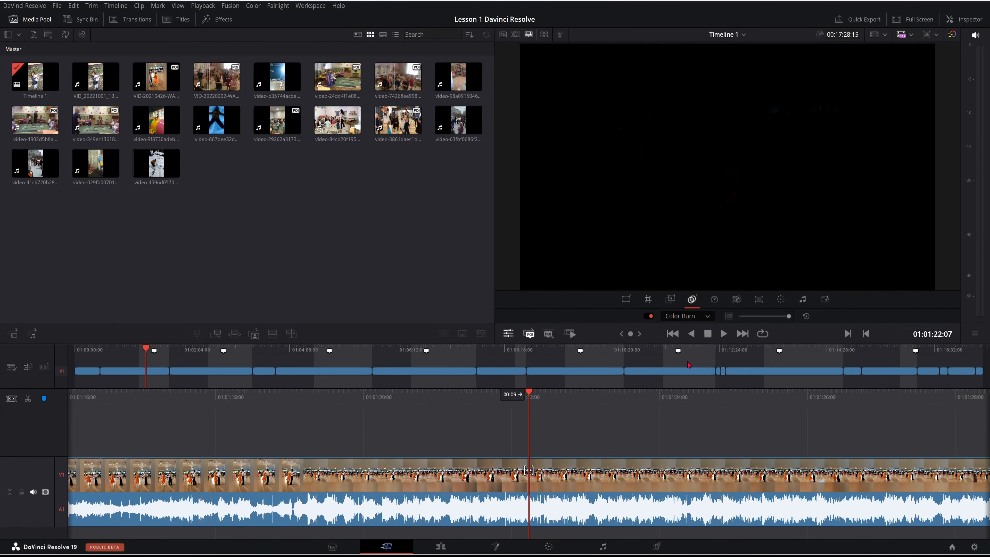
# Change the clip's composite mode to Difference and briefly play the timeline to preview it.
pyautogui.click(709, 317)
pyautogui.click(709, 317)
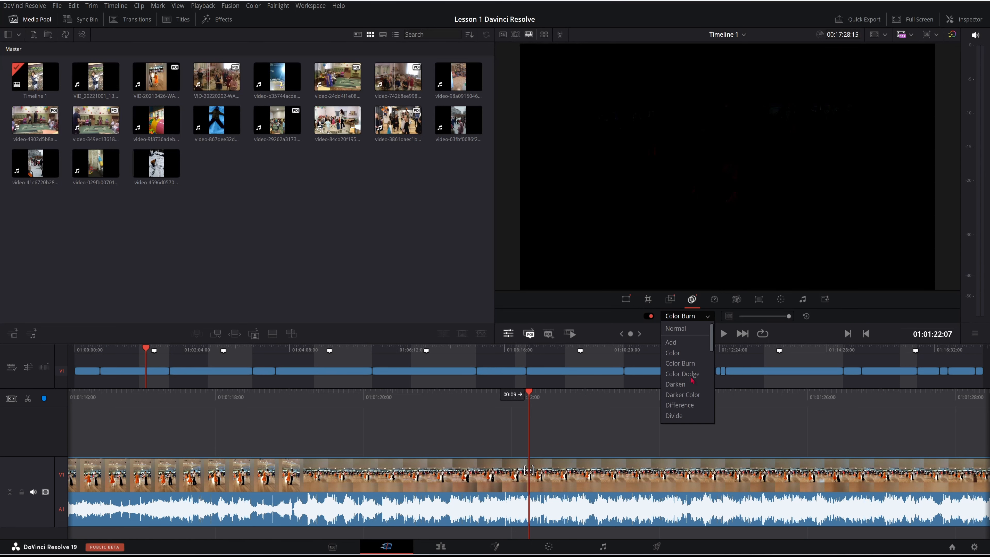
pyautogui.click(681, 406)
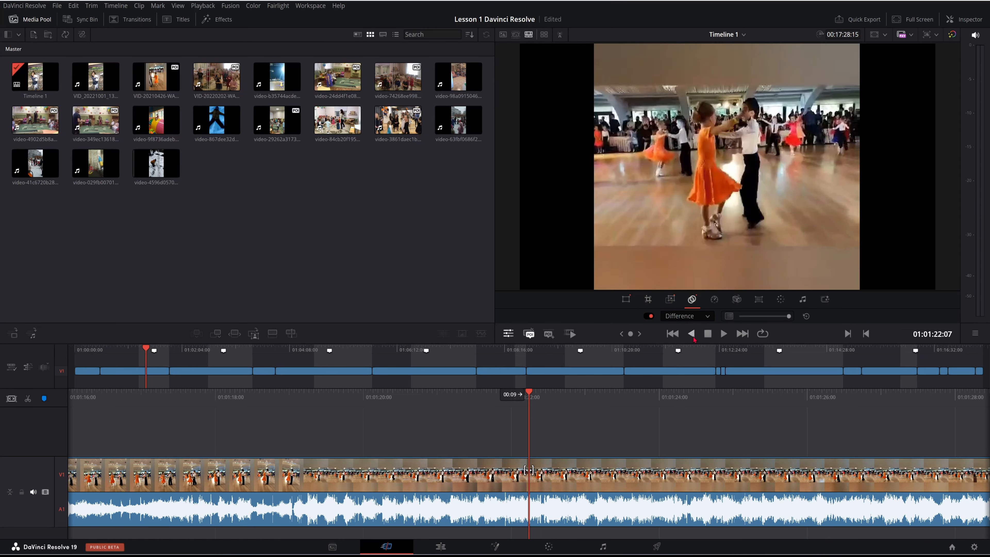
pyautogui.click(723, 334)
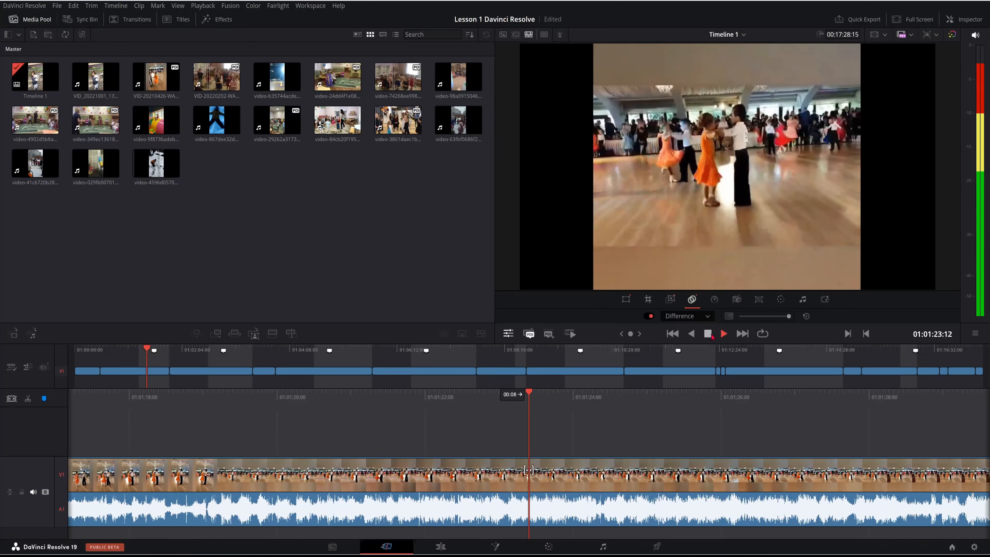
pyautogui.click(723, 334)
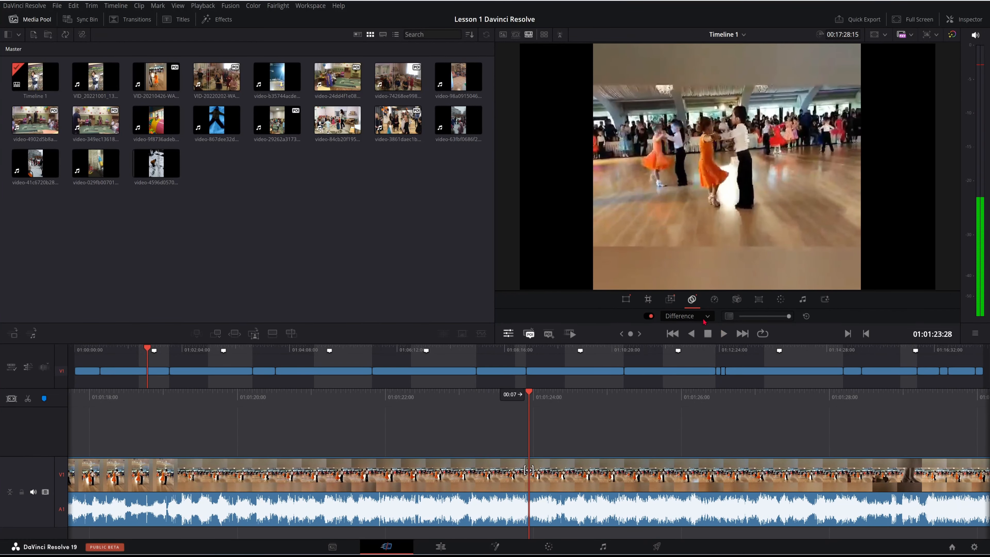
# Switch the clip's composite mode to Color Dodge and briefly play the timeline to preview the effect.
pyautogui.click(706, 317)
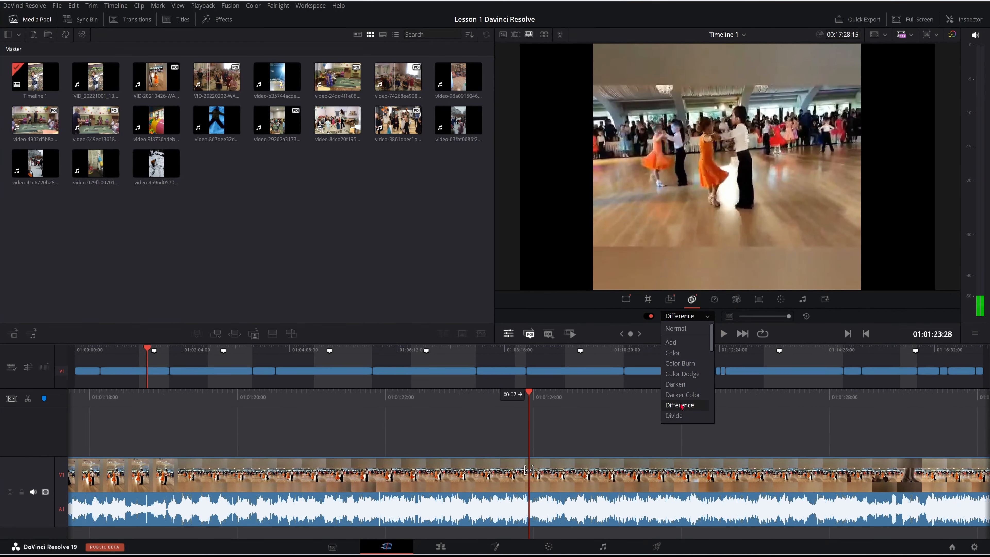
pyautogui.click(707, 316)
pyautogui.click(708, 317)
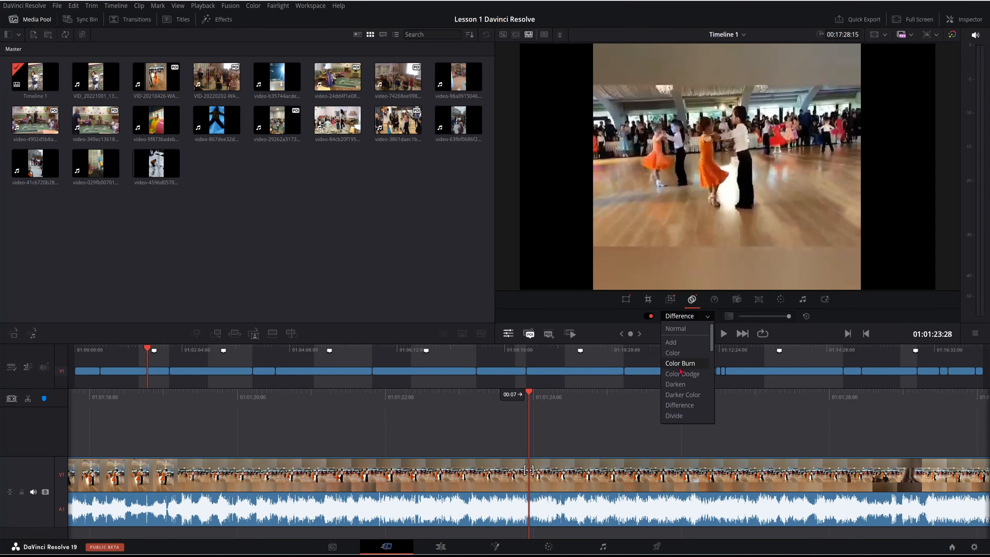
pyautogui.click(677, 377)
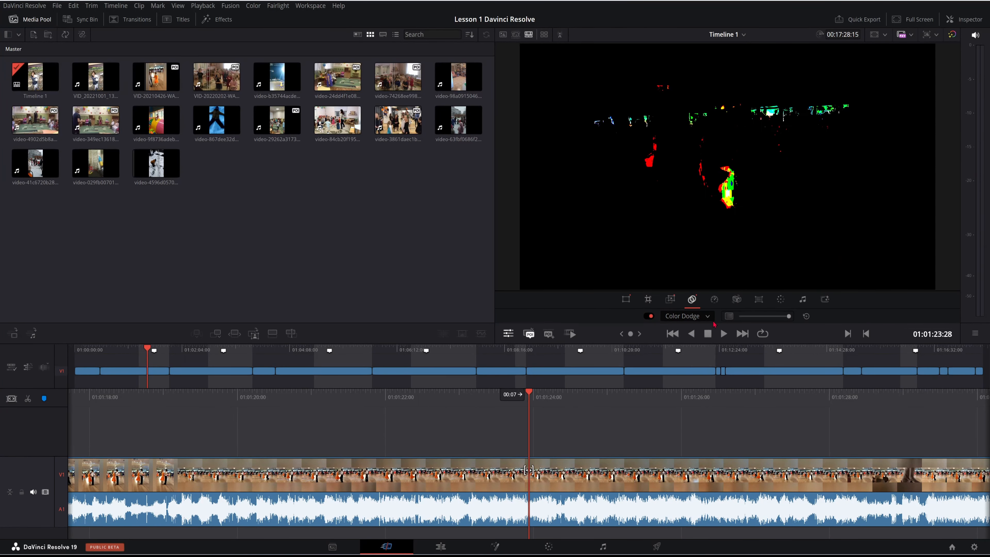
pyautogui.click(723, 334)
pyautogui.click(708, 333)
# Try the Darker Color composite mode on the clip and preview it in playback.
pyautogui.click(708, 316)
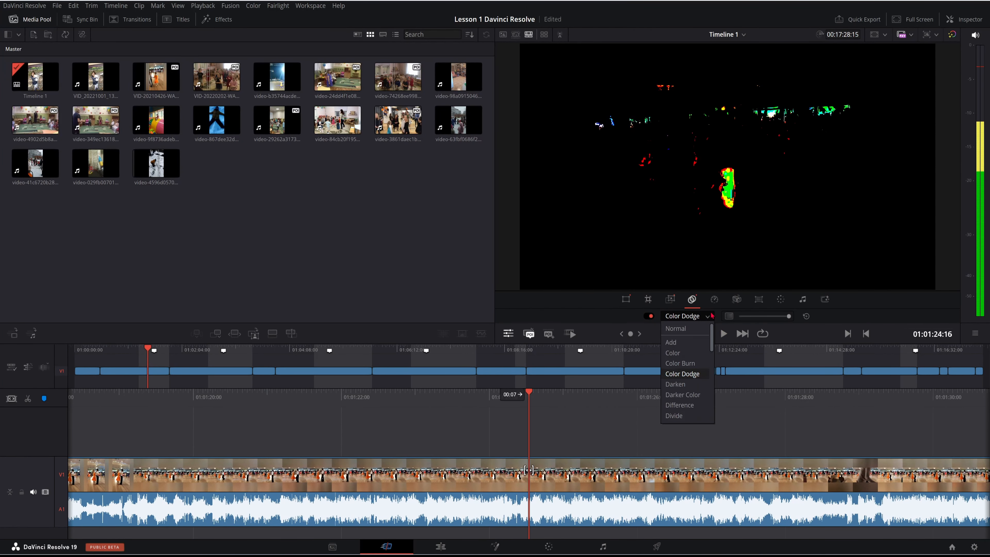
pyautogui.click(681, 399)
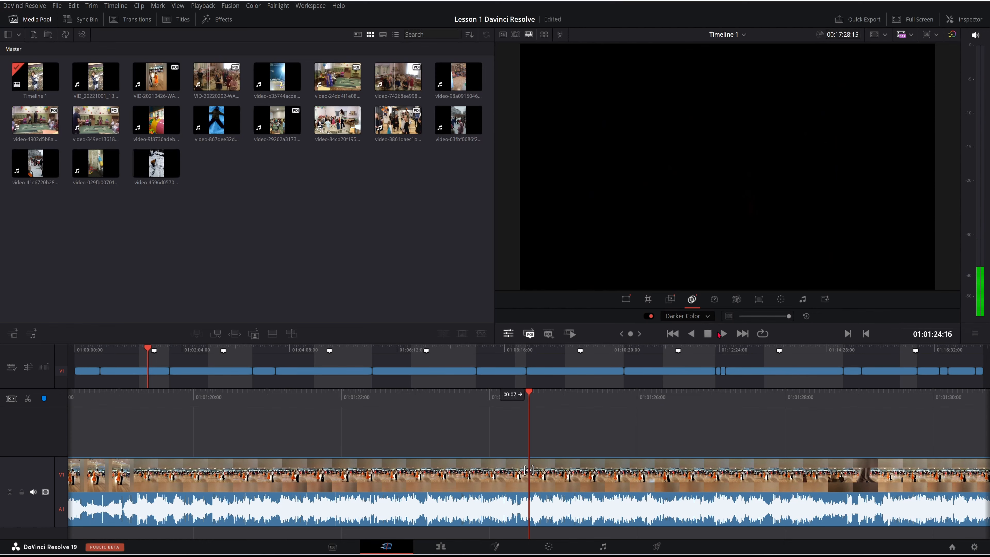
pyautogui.click(716, 331)
pyautogui.click(707, 333)
# Set the clip's composite mode to Color and try adjusting its opacity.
pyautogui.click(686, 315)
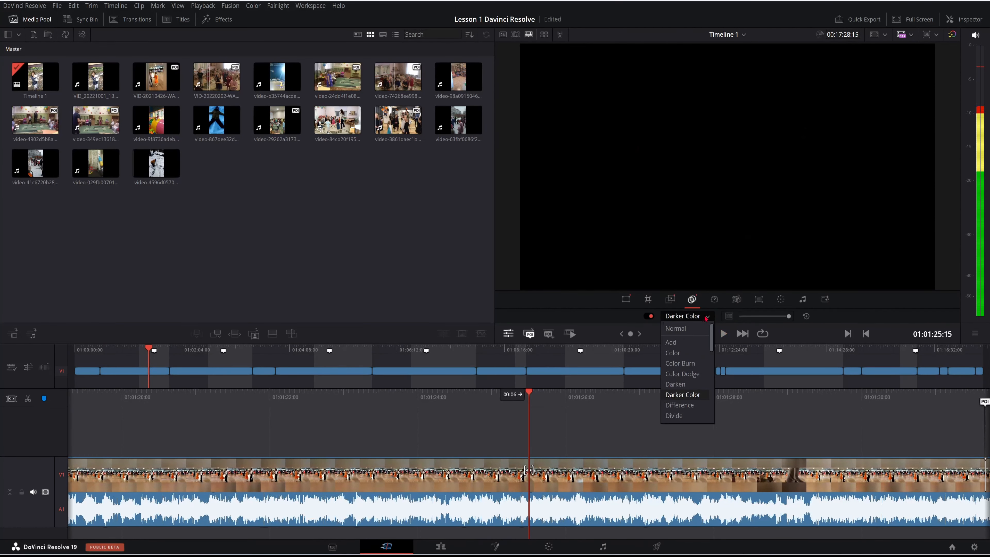
pyautogui.click(680, 353)
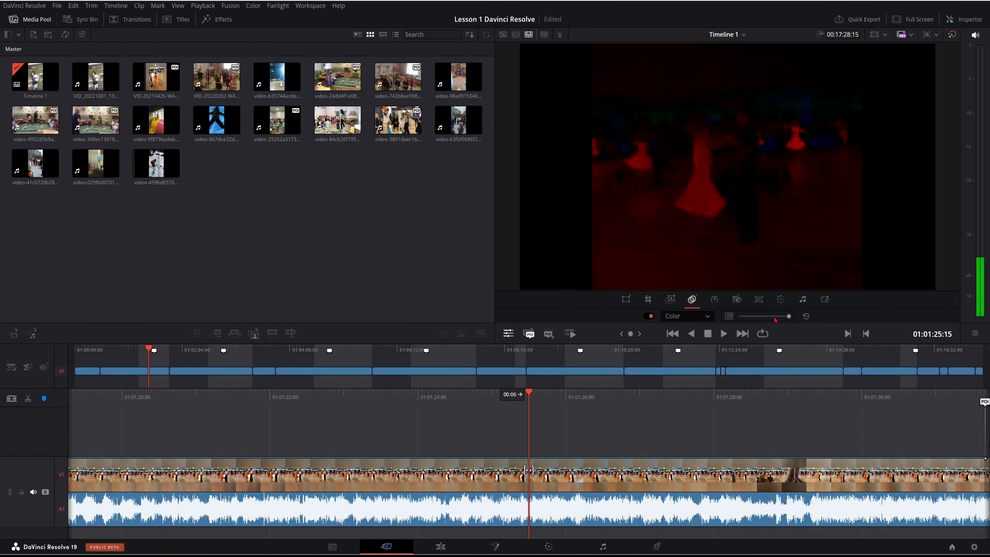
pyautogui.moveTo(788, 316)
pyautogui.mouseDown()
pyautogui.moveTo(753, 319)
pyautogui.moveTo(797, 321)
pyautogui.mouseUp()
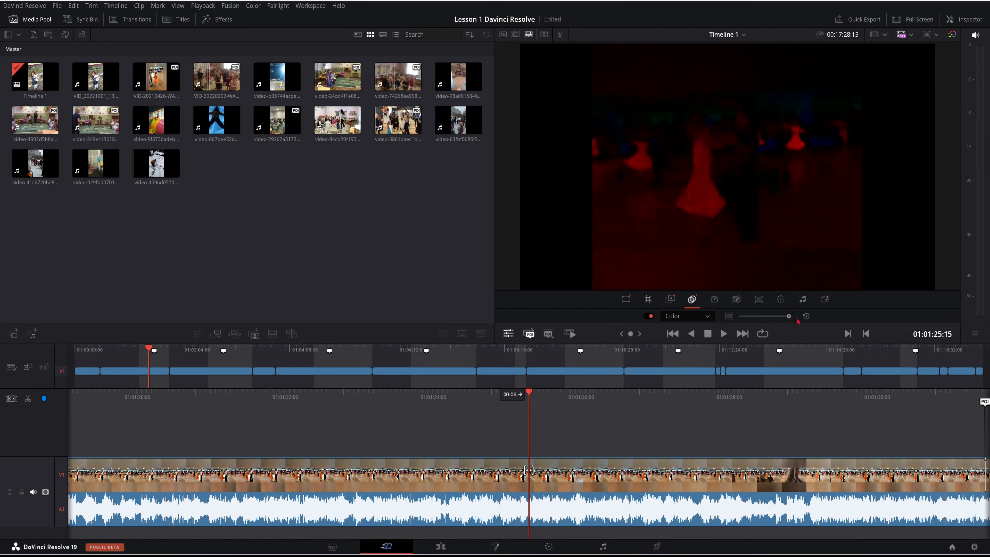
pyautogui.hotkey('ctrl', 's')
# Restore the clip's composite mode to Normal.
pyautogui.click(716, 302)
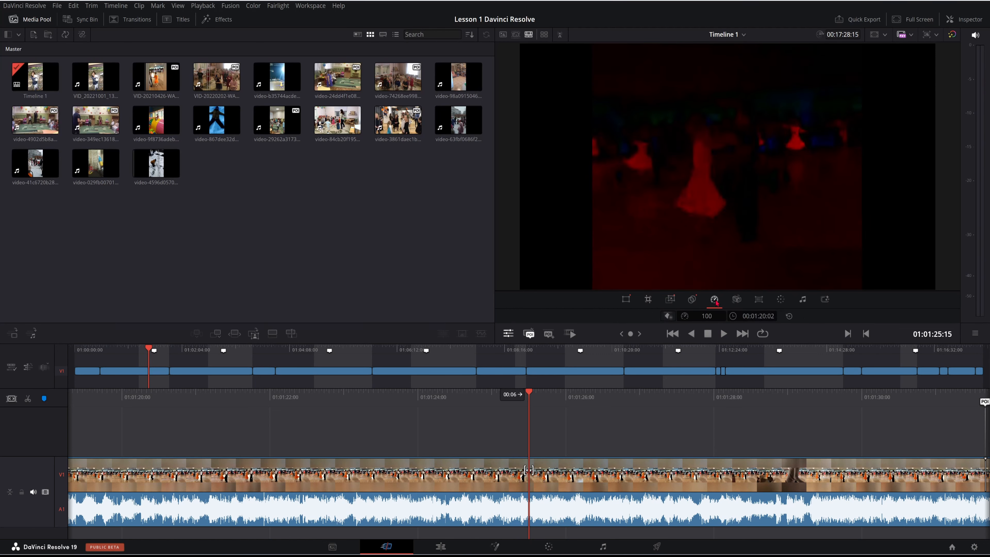
pyautogui.click(692, 300)
pyautogui.click(707, 318)
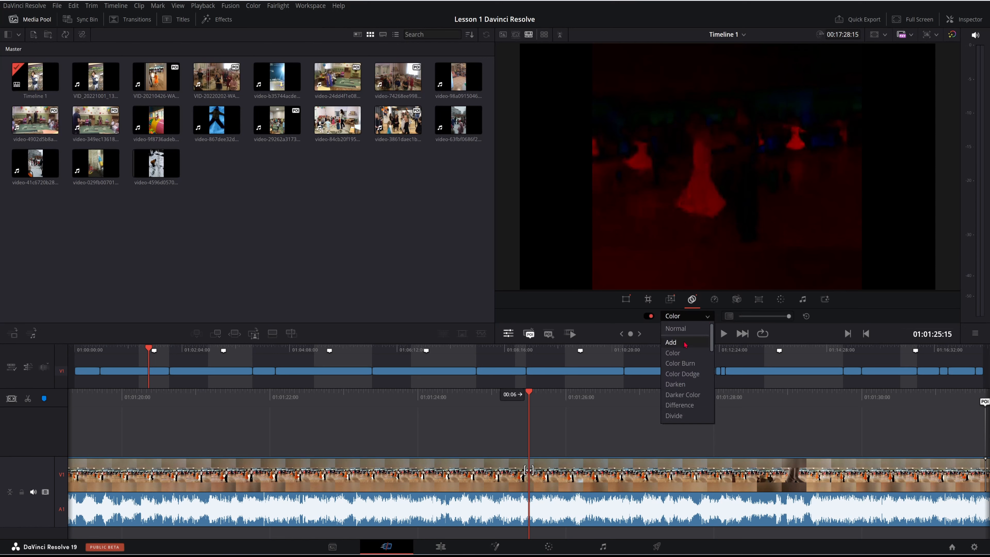
pyautogui.click(678, 329)
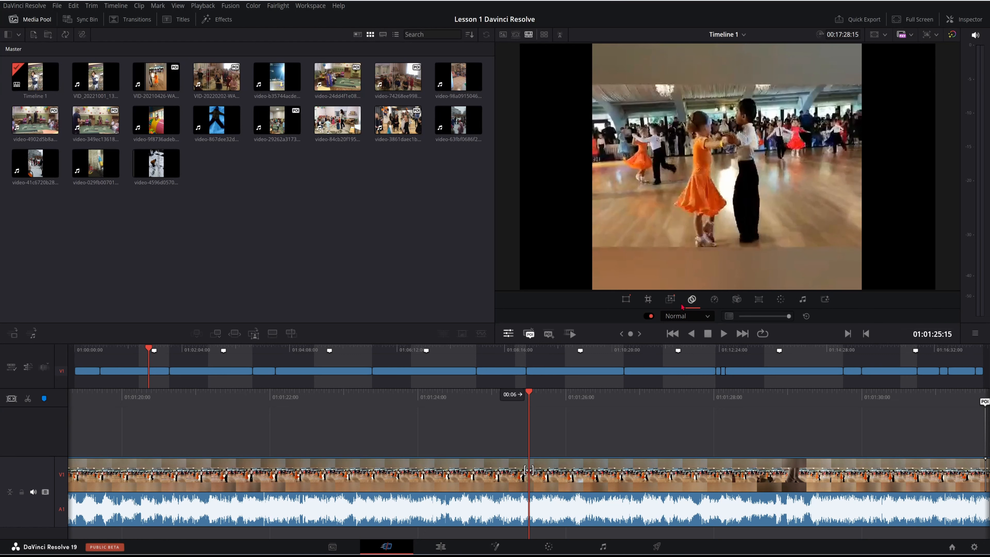
# Set the ballroom clip's playback speed to 234.
pyautogui.click(714, 300)
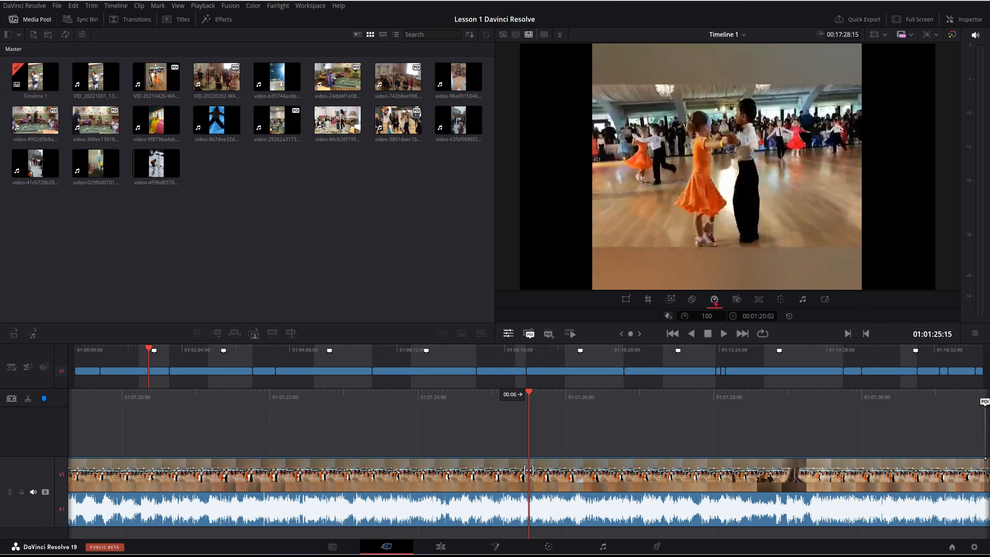
pyautogui.write('234')
pyautogui.press('Return')
pyautogui.press('Return')
# Play the timeline on into the children's group clip and increase that clip's playback speed.
pyautogui.click(722, 334)
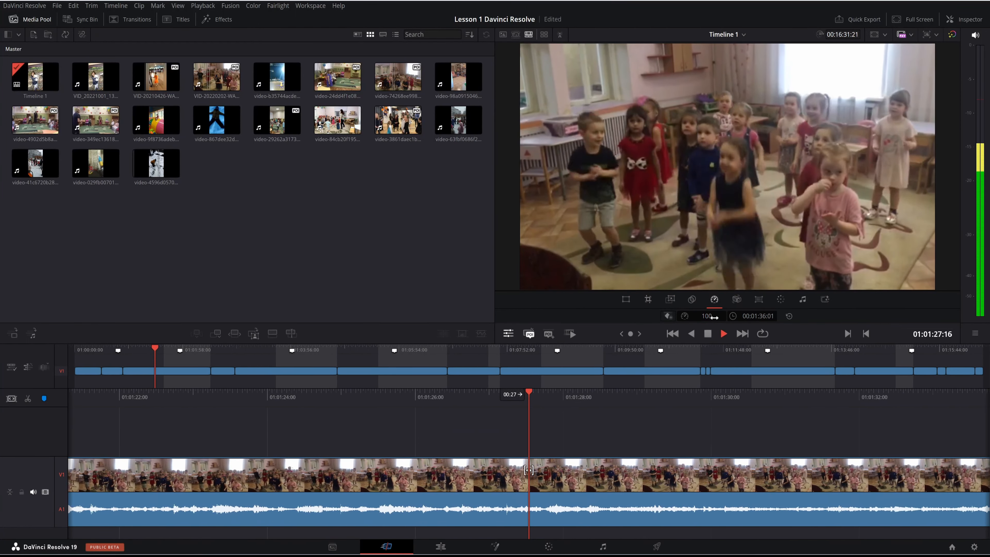
pyautogui.moveTo(706, 315); pyautogui.dragTo(779, 315)
pyautogui.press('space')
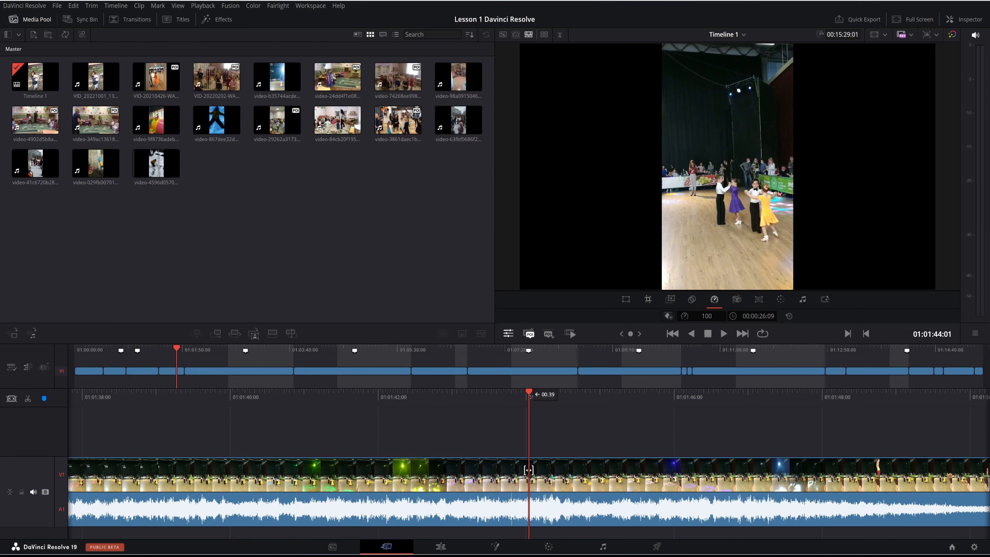
# Stabilize the vertical dance clip in Perspective mode and play it to check the result.
pyautogui.click(736, 299)
pyautogui.click(757, 316)
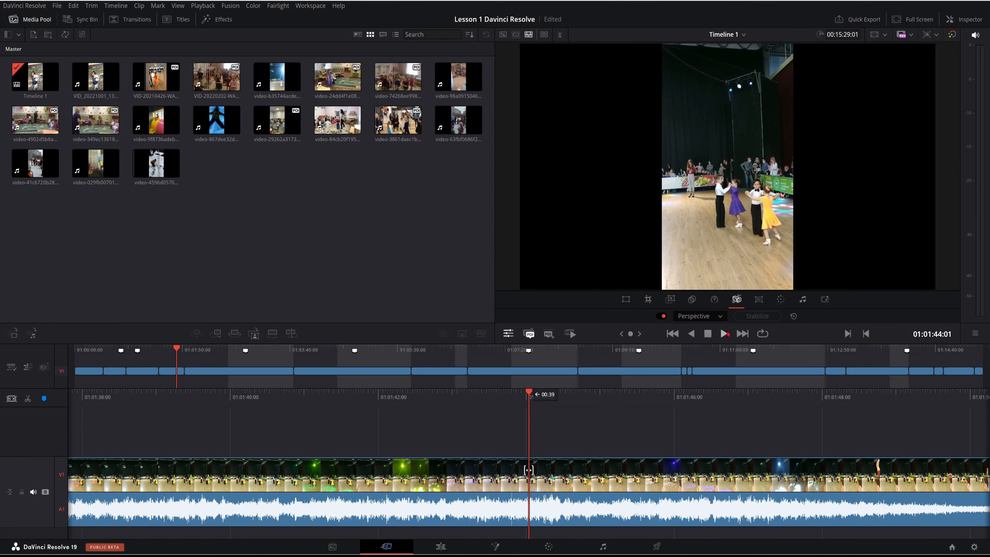
pyautogui.click(724, 334)
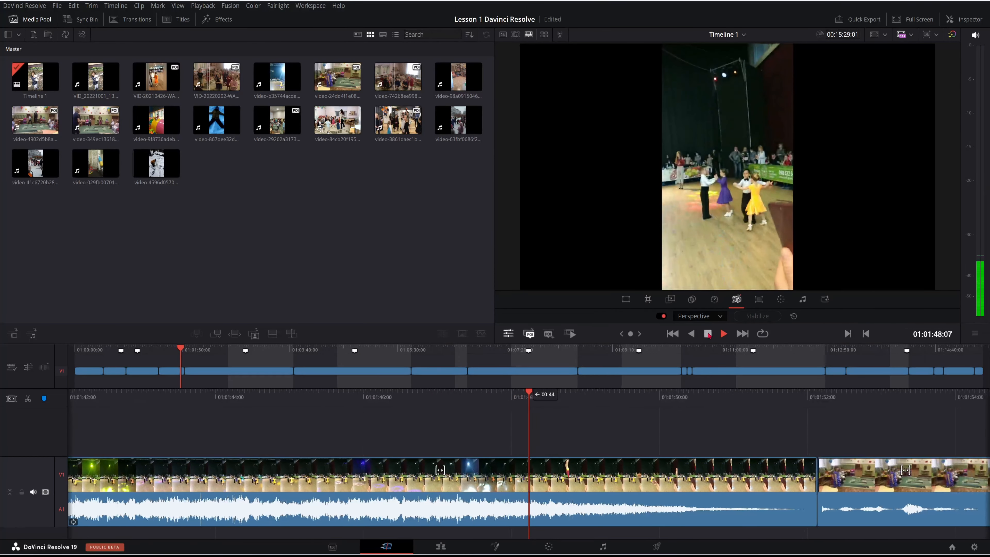
pyautogui.press('space')
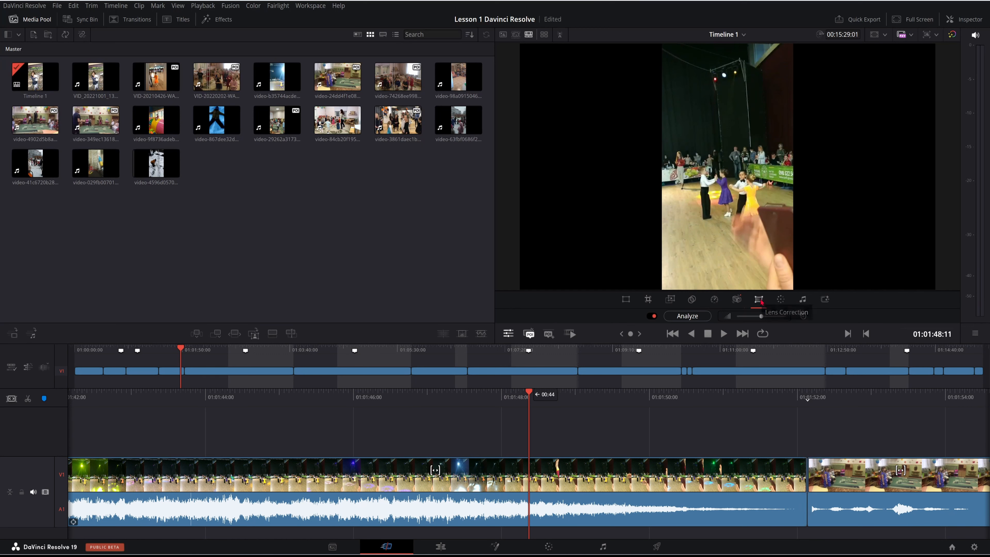
# Open the Lens Correction controls for the clip.
pyautogui.click(760, 300)
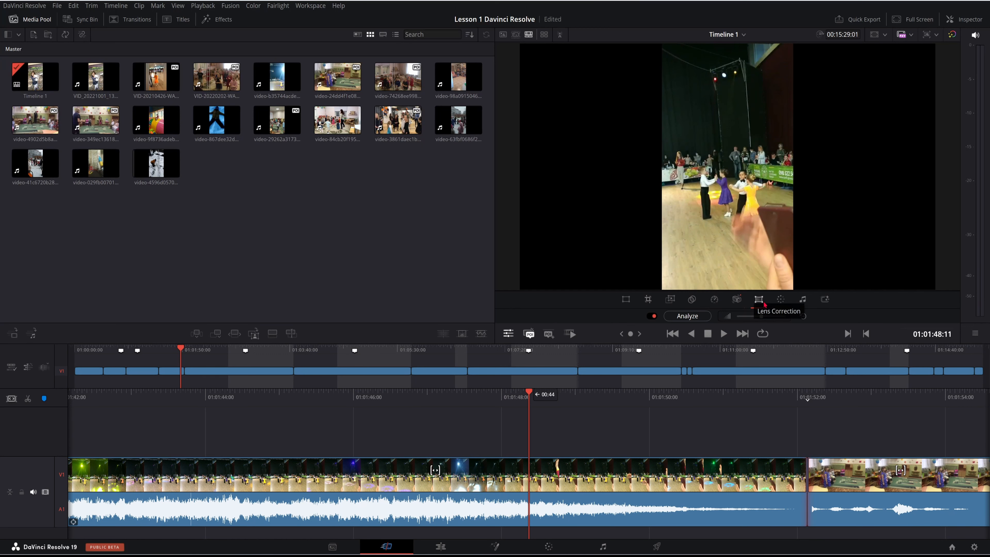